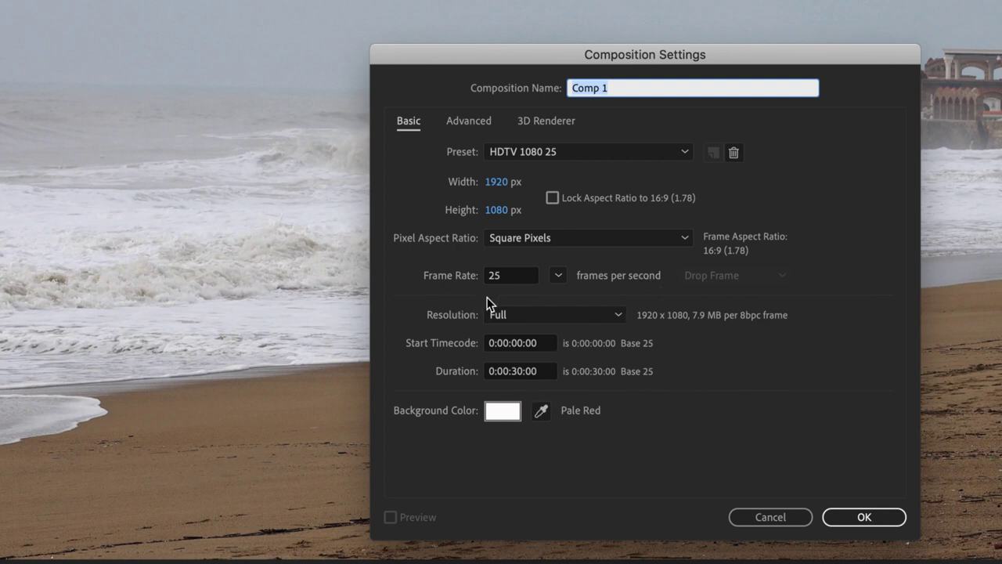
Accept the HDTV 1080 25 preset with a 30-second duration to create Comp 1.
left_click(866, 517)
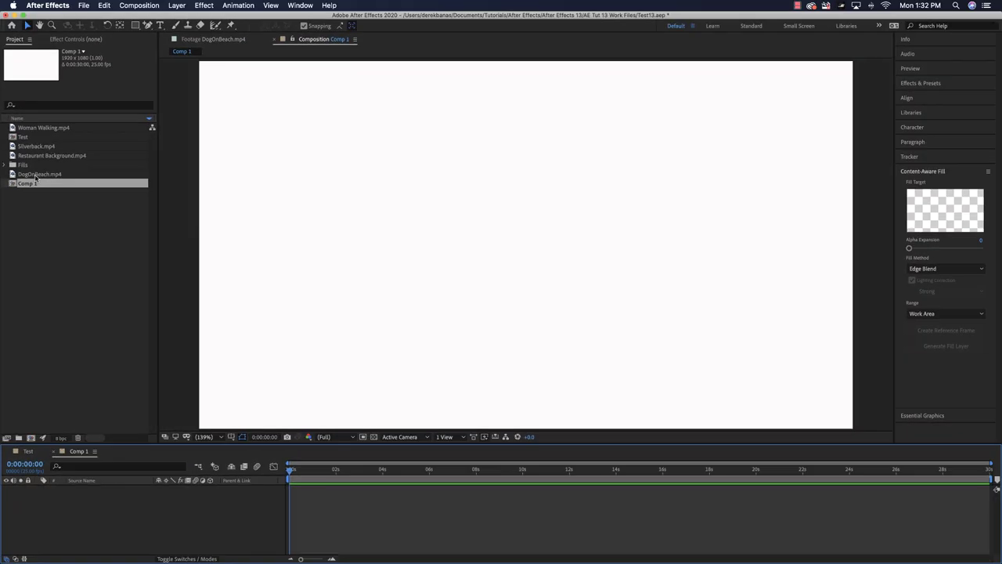
Add DogOnBeach.mp4 to Comp 1, scale it down to fill the frame, and preview to 7 seconds.
left_click_drag(64, 171, 157, 515)
left_click_drag(94, 381, 88, 497)
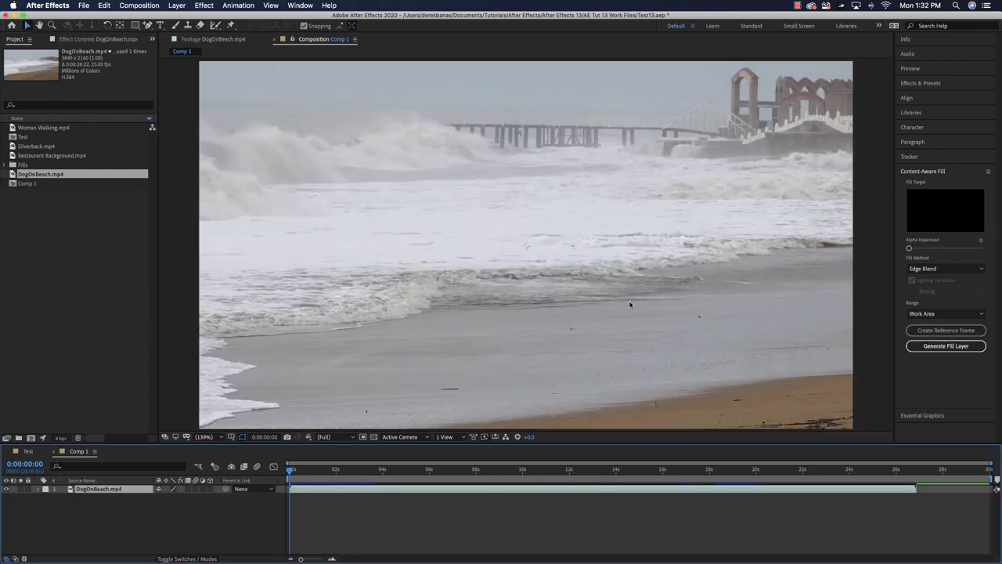
left_click(38, 489)
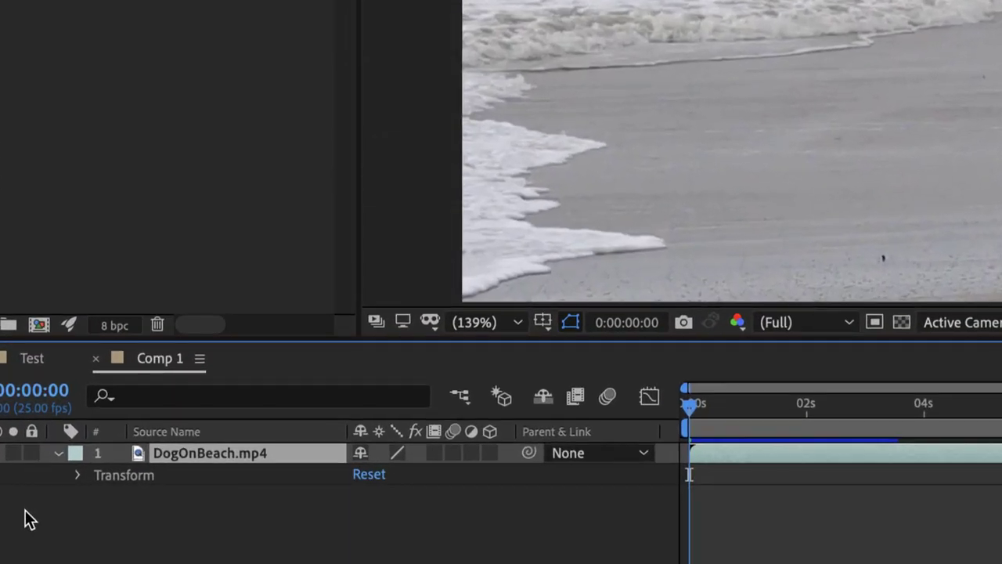
left_click(77, 475)
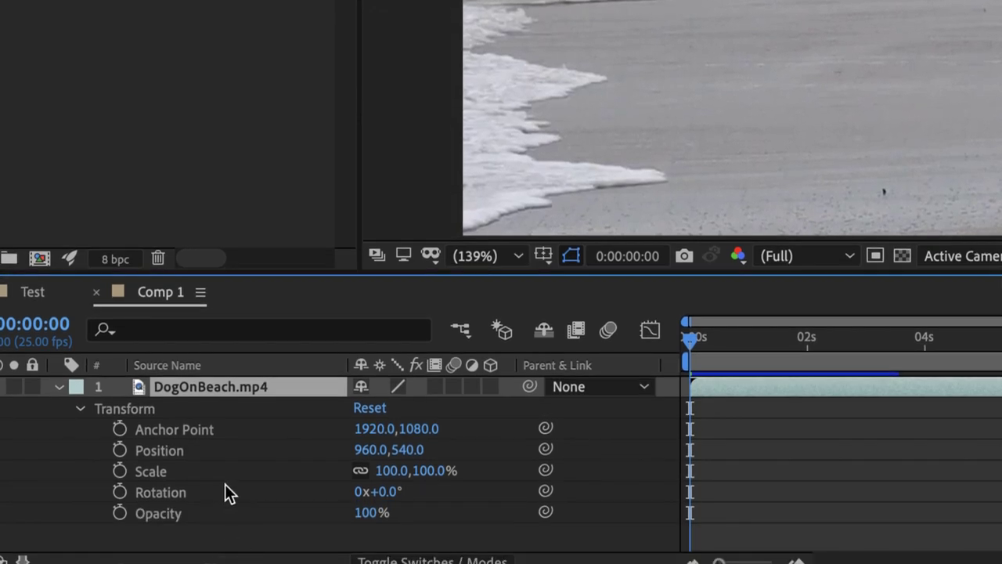
left_click_drag(391, 470, 339, 477)
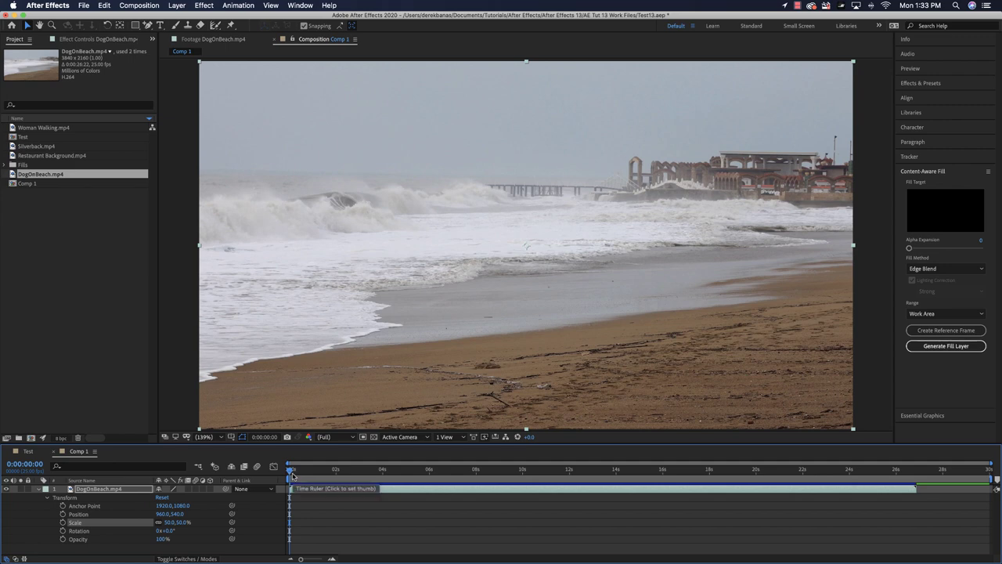
left_click(47, 498)
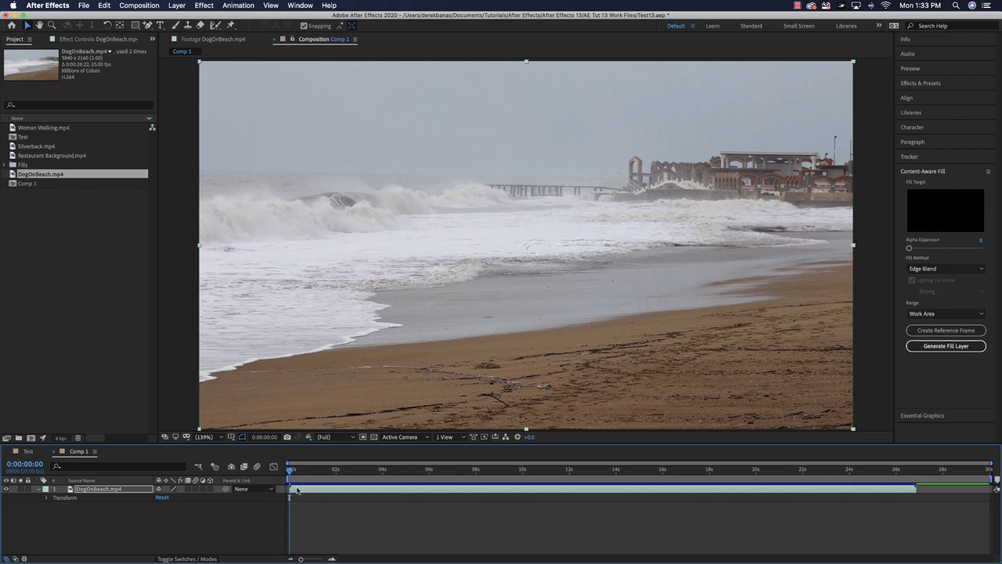
left_click_drag(290, 472, 465, 472)
Scrub to the dog frame at 0:00:19:12 and select the DogOnBeach layer with the Pen Tool.
key("Home")
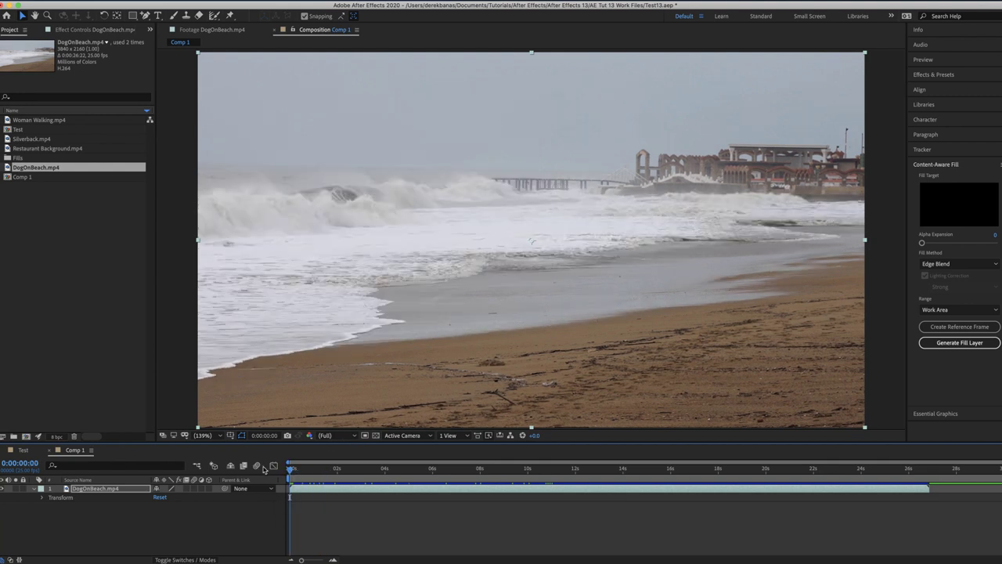
left_click_drag(292, 472, 747, 474)
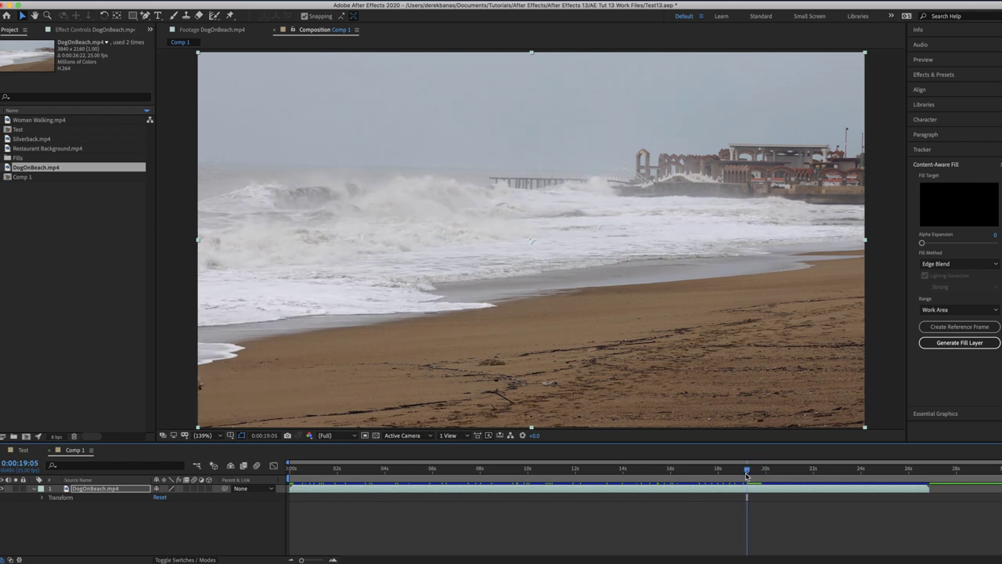
left_click_drag(747, 473, 754, 473)
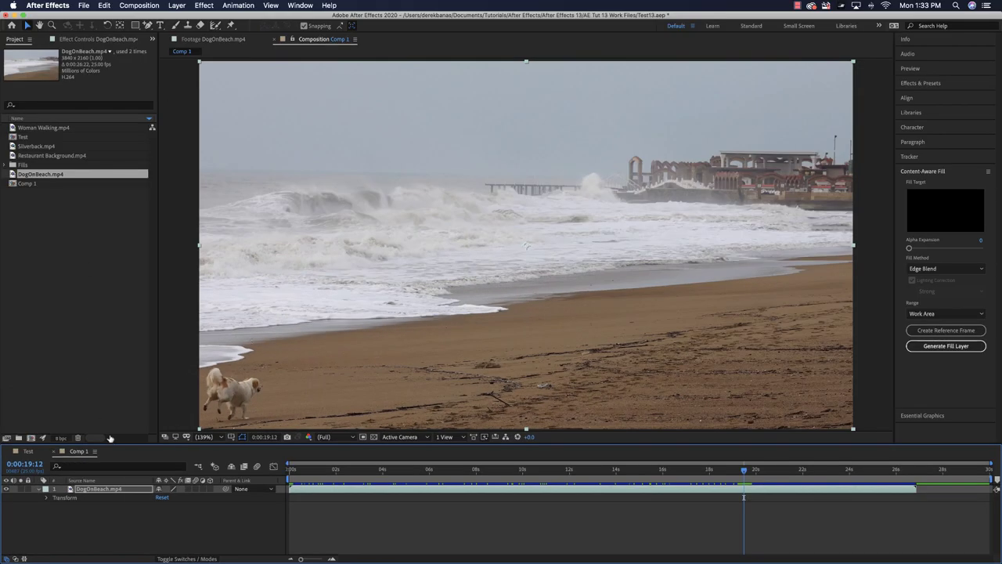
left_click(91, 487)
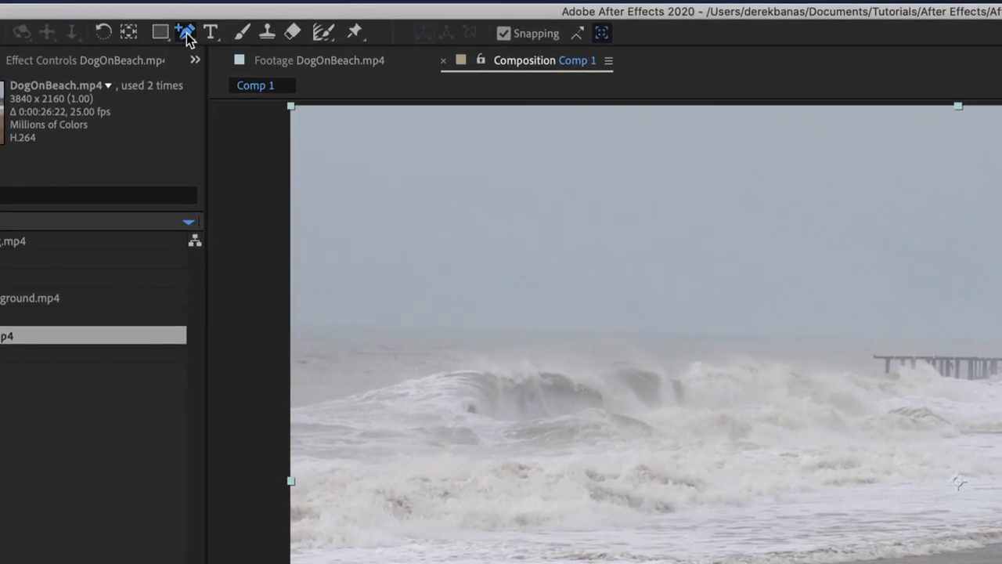
left_click_drag(186, 32, 263, 34)
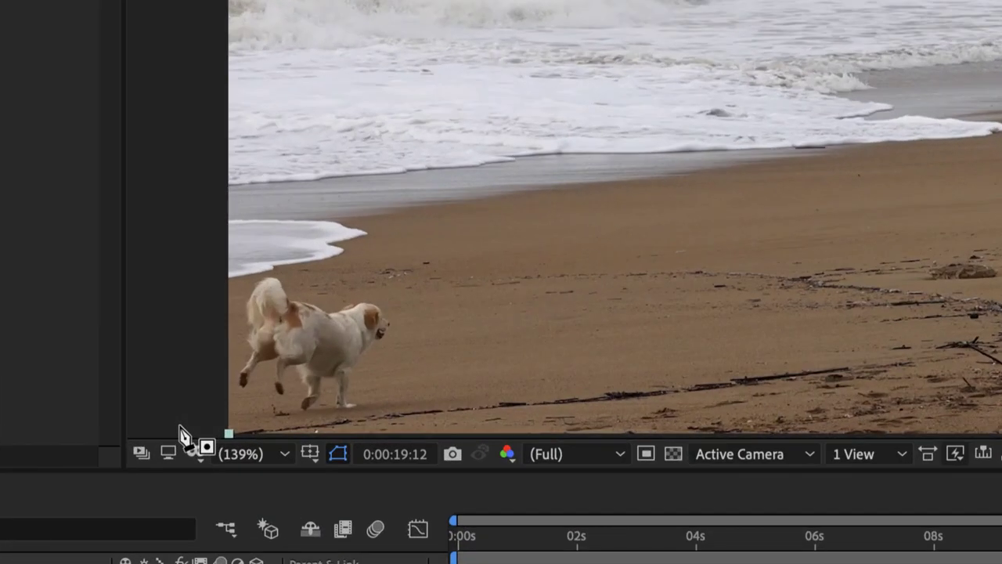
Trace a closed Pen mask around the dog's back, rear, underside, front and head.
left_click(240, 356)
left_click(270, 273)
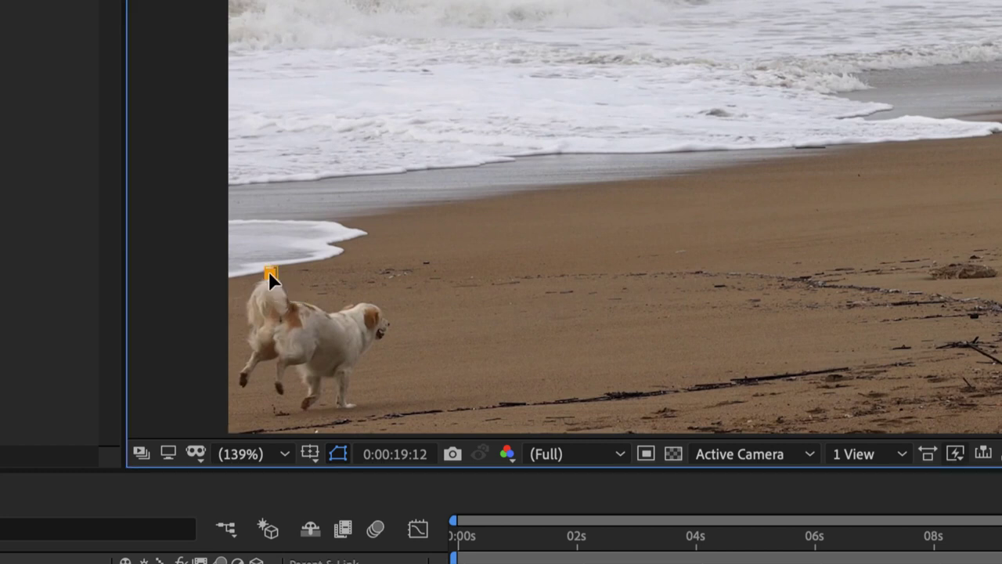
left_click(258, 279)
left_click(240, 294)
left_click(234, 328)
left_click(231, 354)
left_click(230, 380)
left_click(236, 396)
left_click(252, 416)
left_click(307, 422)
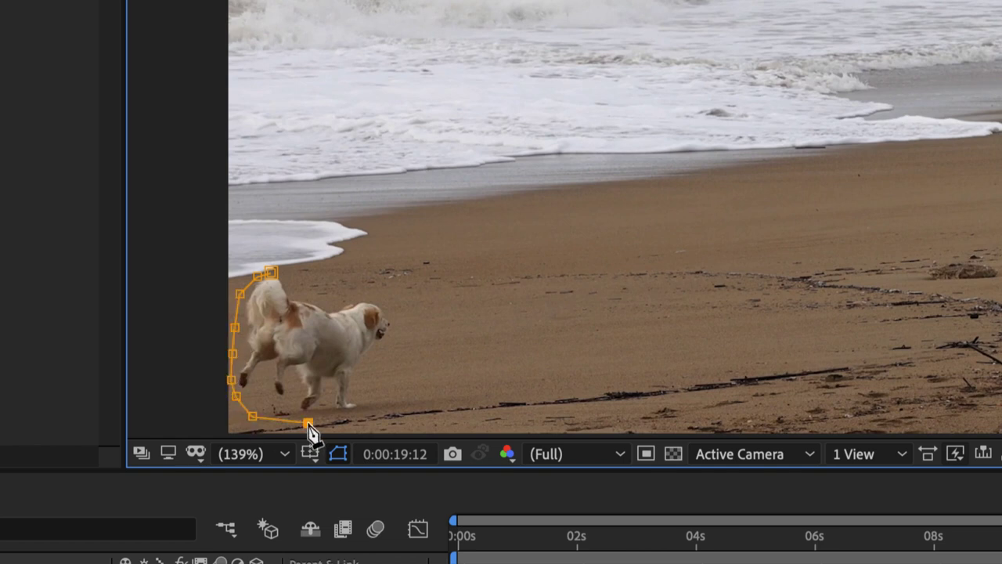
left_click(338, 417)
left_click(375, 413)
left_click(404, 401)
left_click(409, 342)
left_click(393, 286)
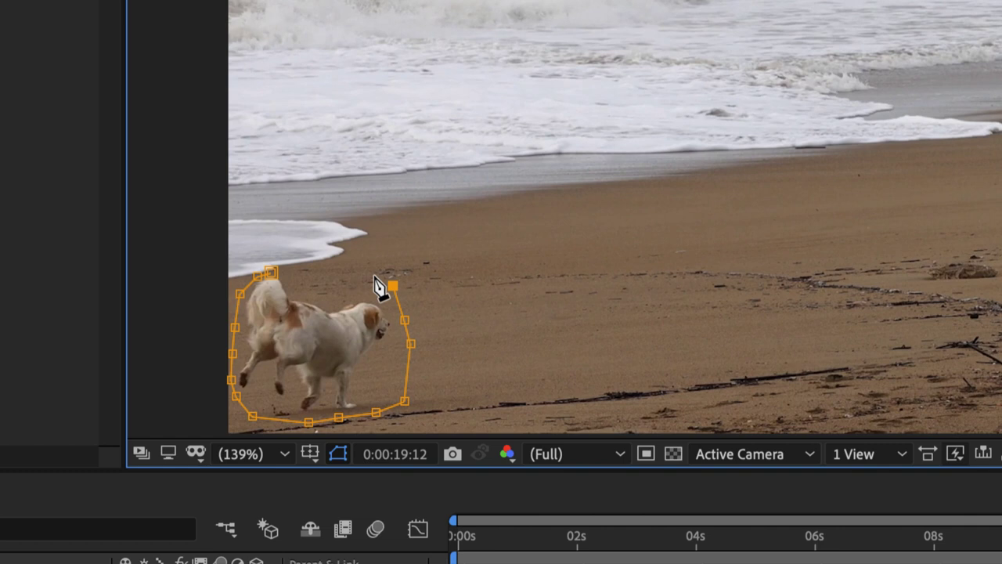
left_click(355, 271)
left_click(270, 271)
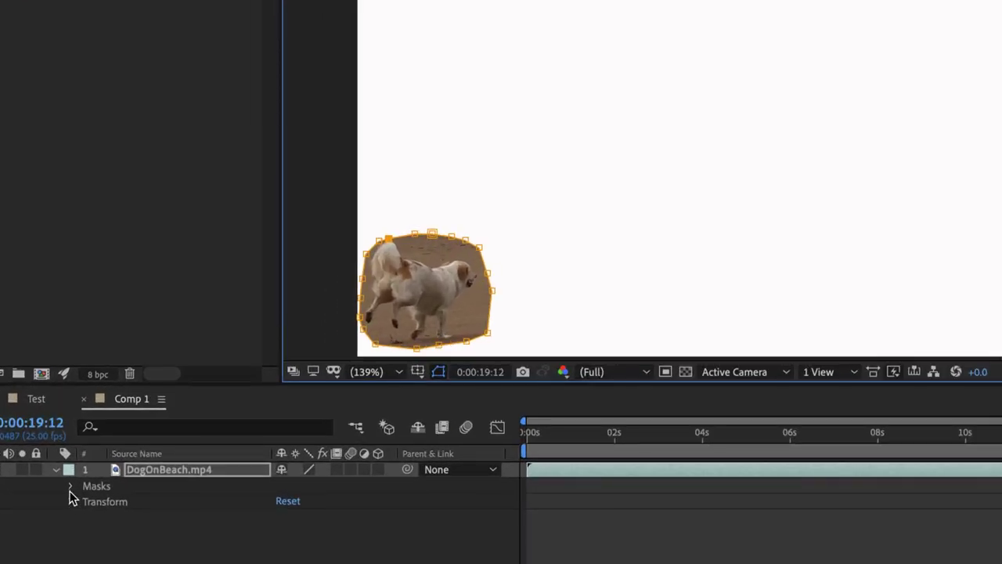
Add a Mask 1 path keyframe at 0:00:19:12, then step back to 0:00:19:11.
left_click(70, 486)
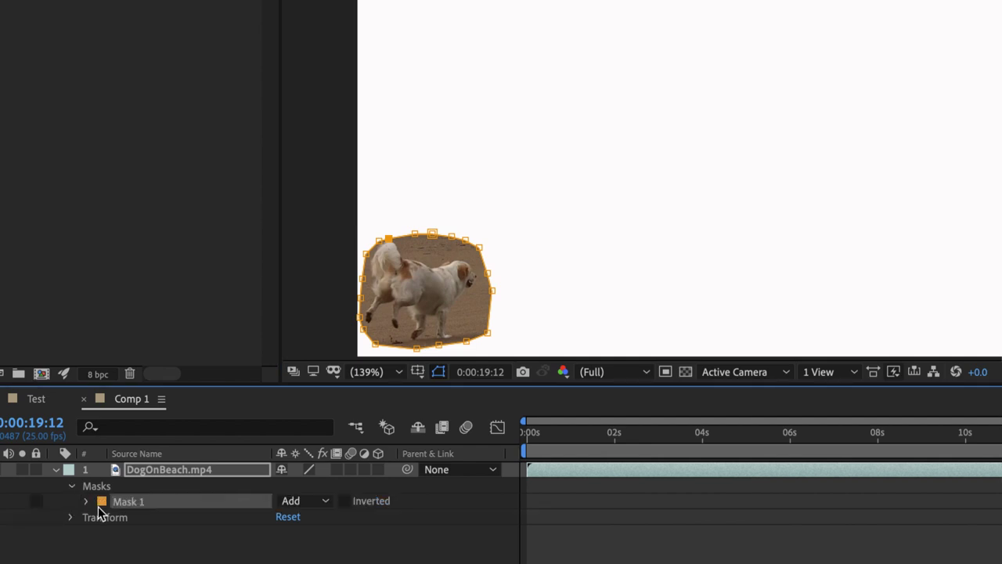
left_click(86, 501)
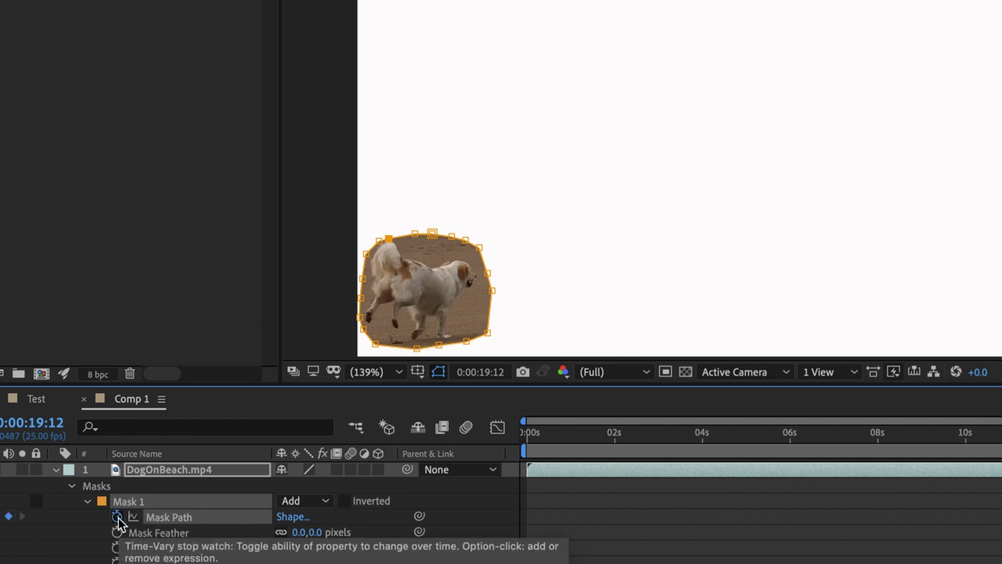
left_click(117, 517)
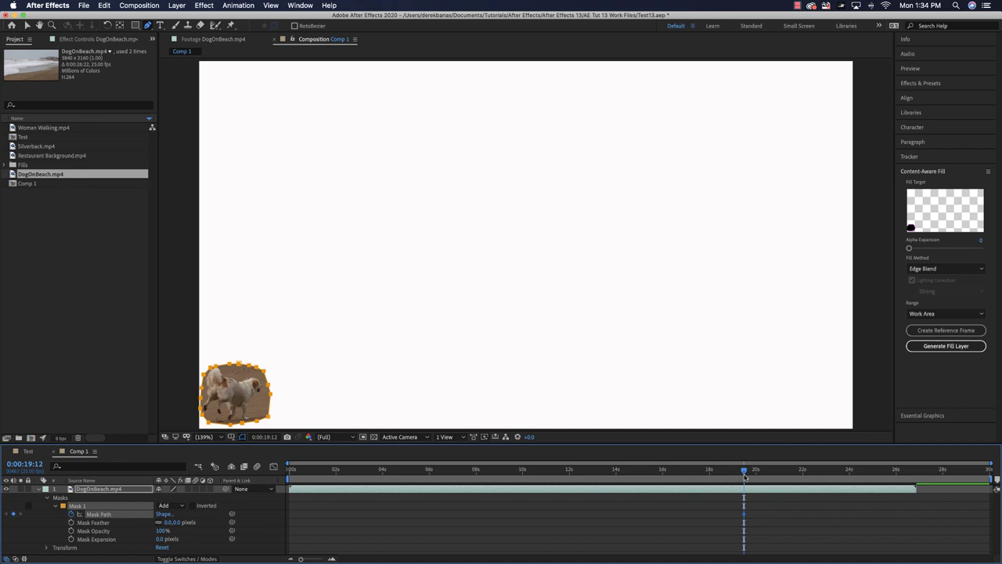
left_click_drag(745, 474, 744, 474)
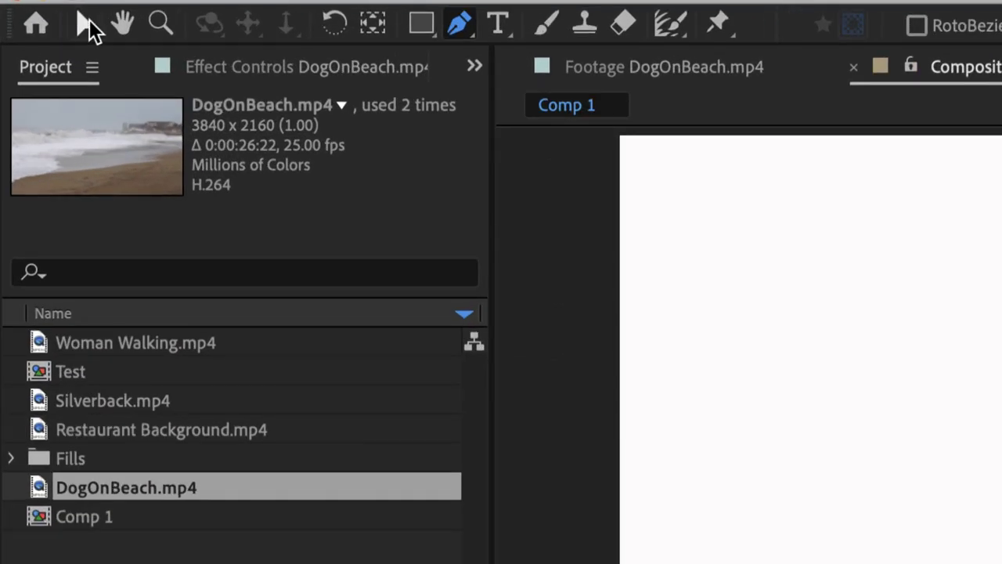
Zoom the viewer to 200% on the dog and step back frames to compare its pose.
left_click(26, 25)
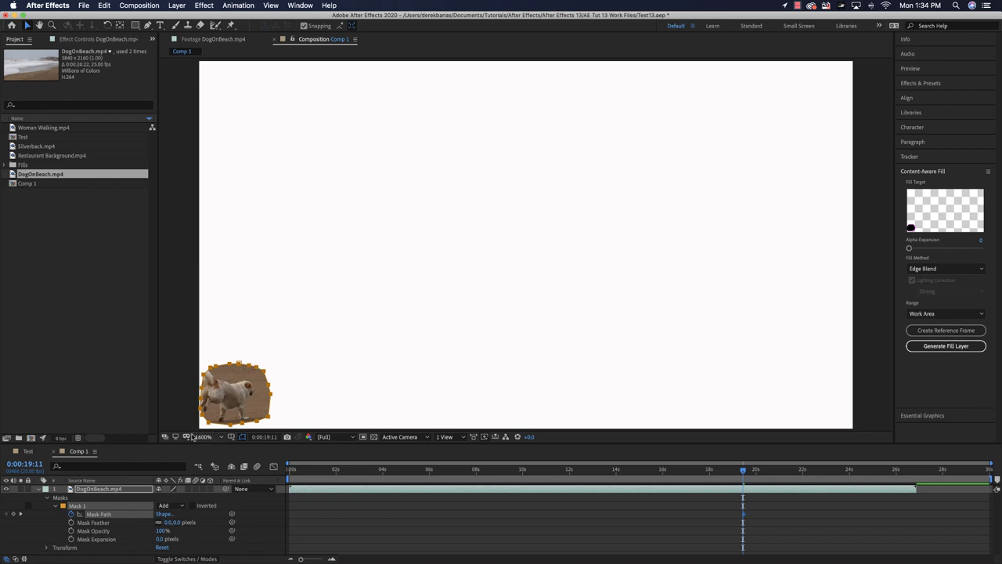
scroll(187, 436, "up", 5)
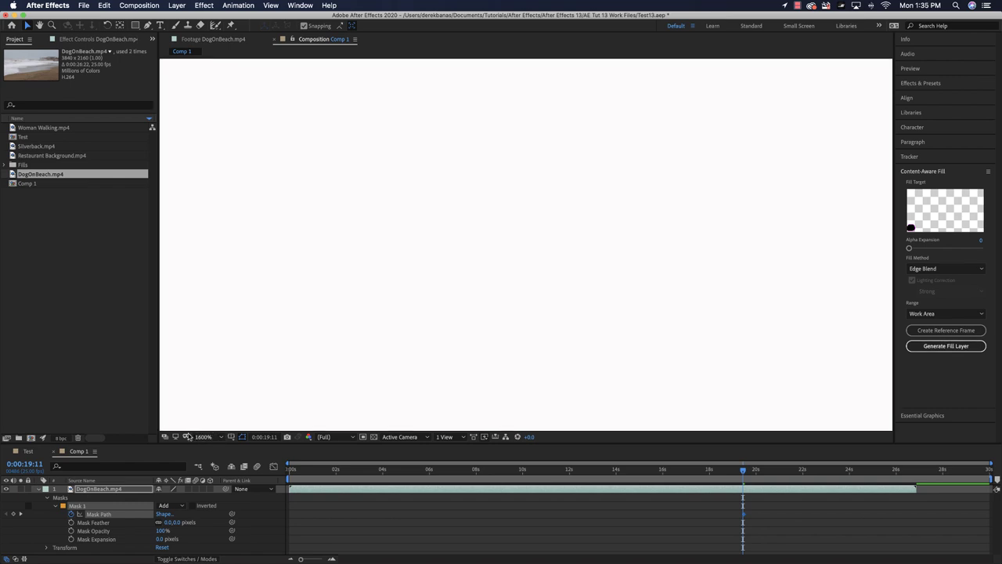
key("alt+slash")
key("z")
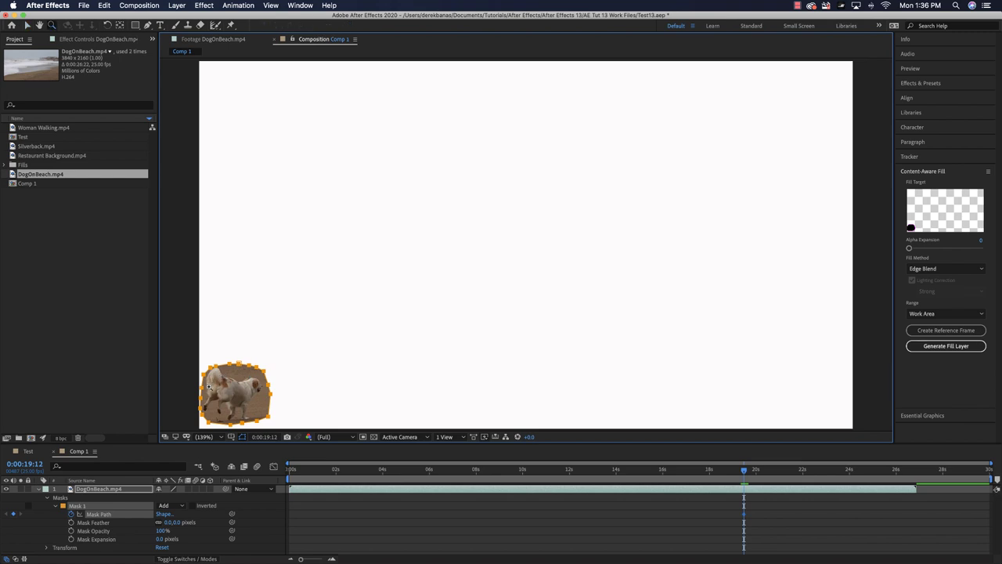
left_click(185, 389)
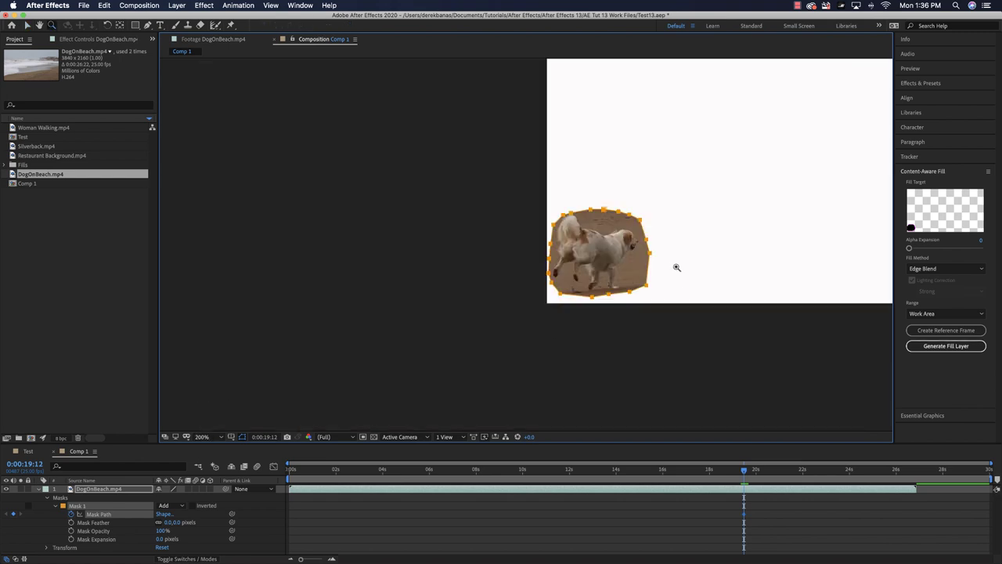
left_click(703, 217)
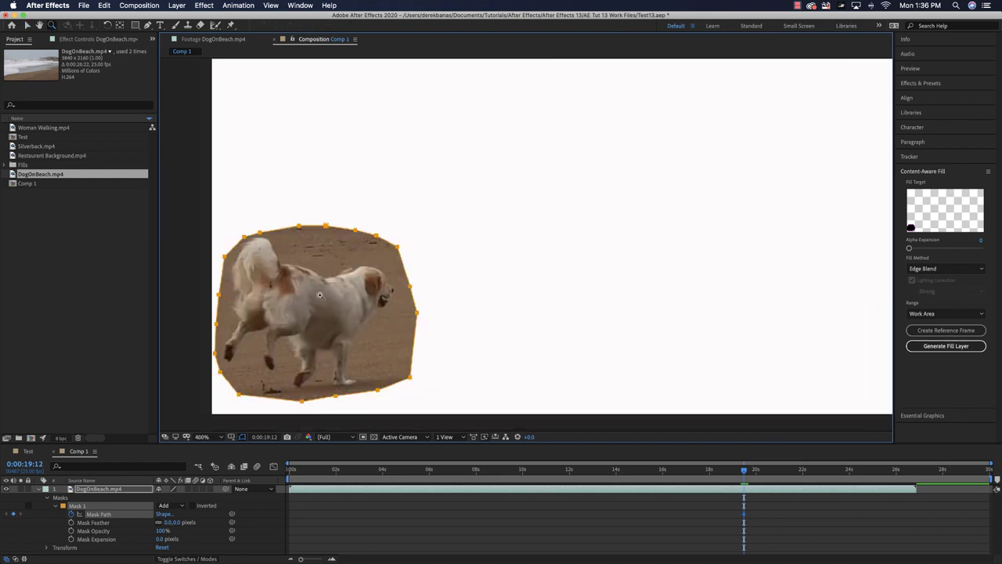
key("v")
left_click_drag(745, 474, 745, 474)
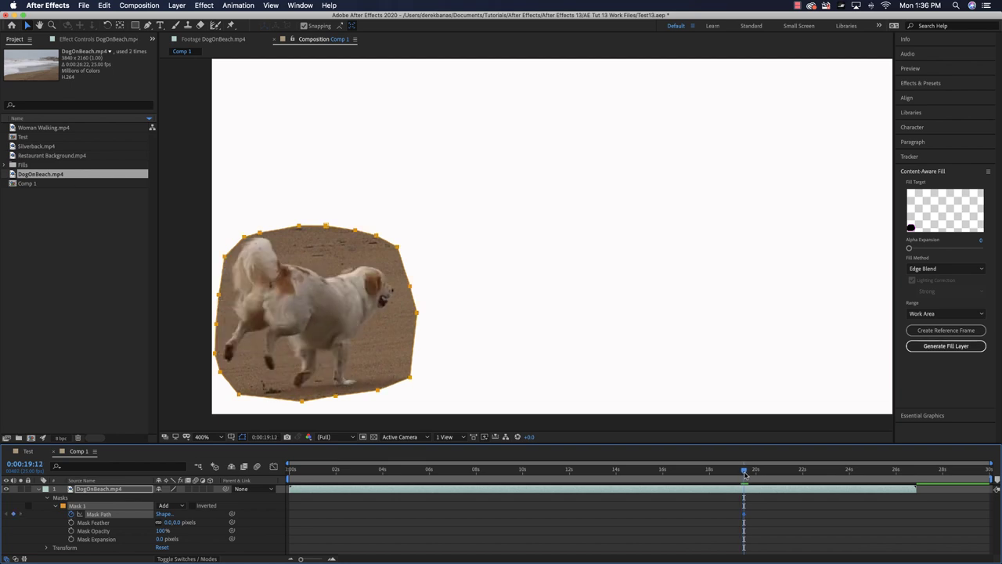
left_click_drag(745, 474, 744, 474)
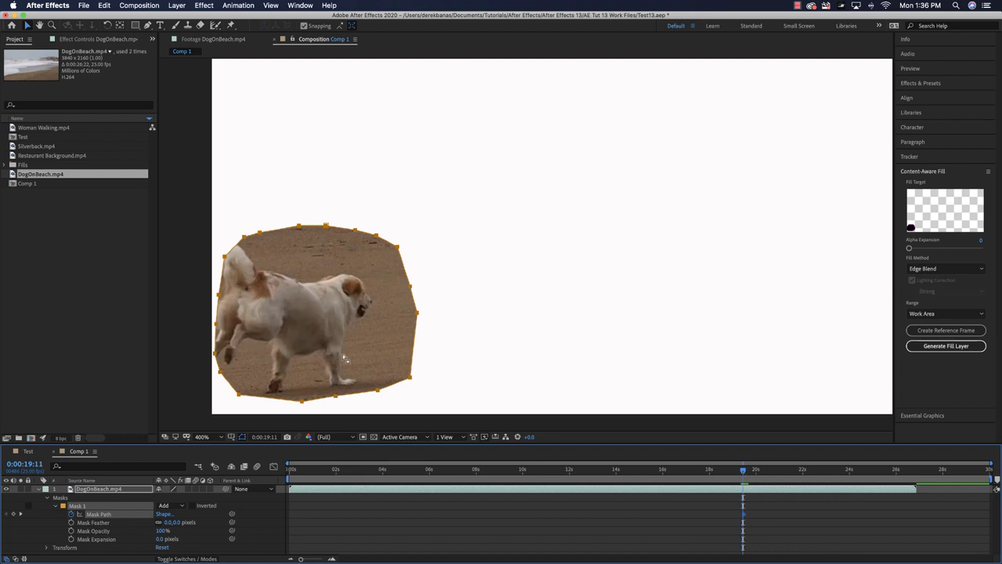
Shift the mask left and down and narrow it over the dog on the preceding frames.
double_click(358, 394)
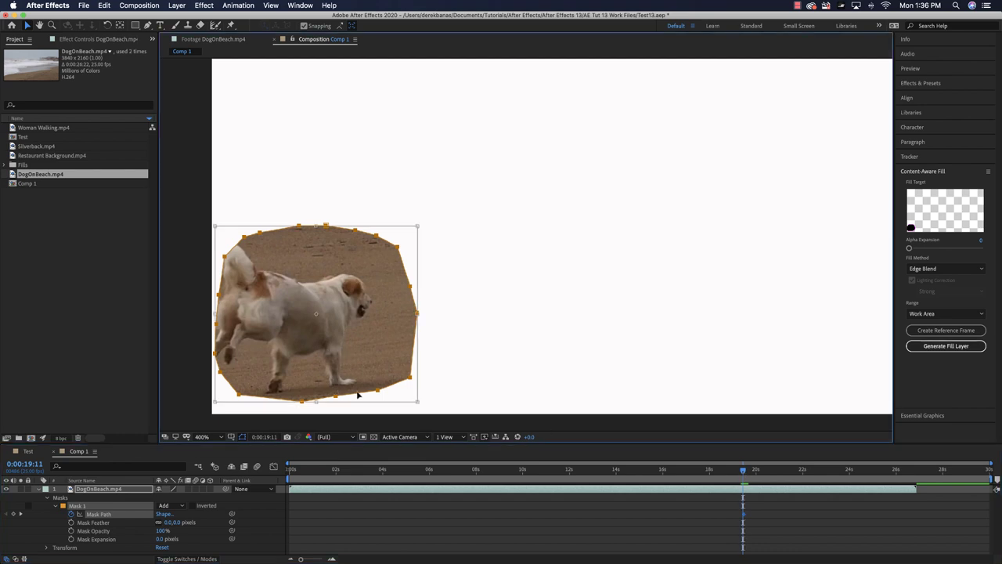
left_click_drag(373, 366, 350, 366)
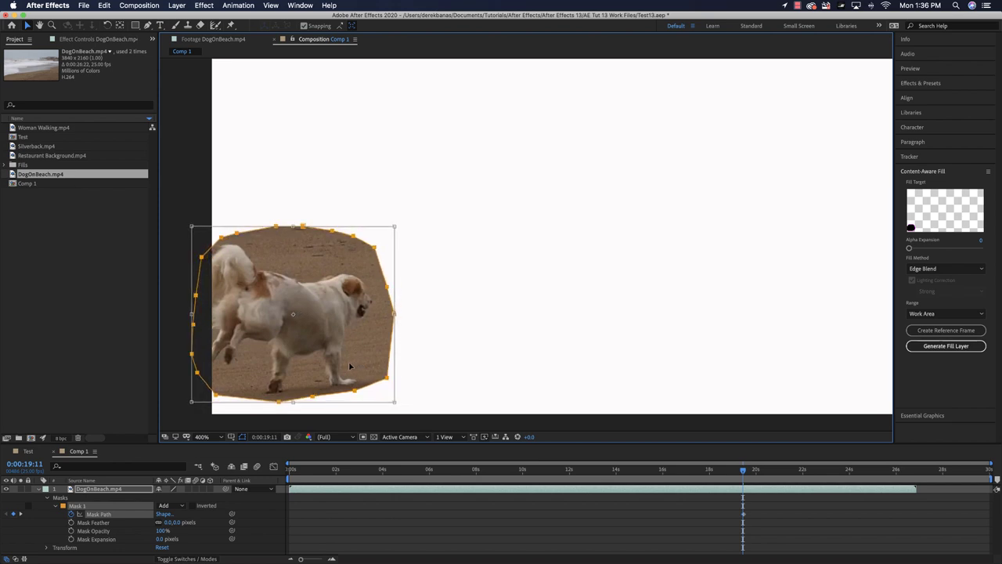
left_click(742, 473)
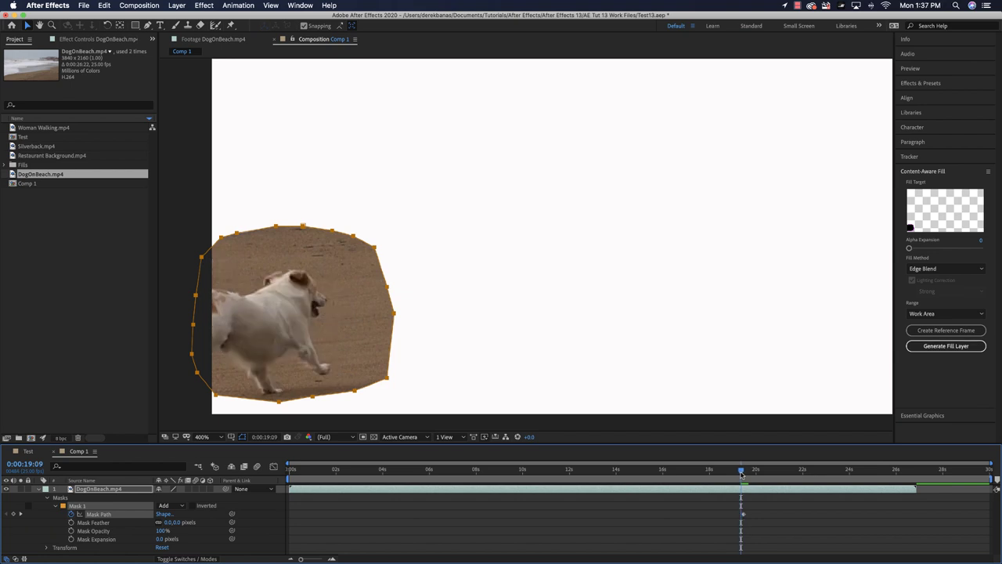
double_click(338, 394)
left_click_drag(359, 352, 312, 358)
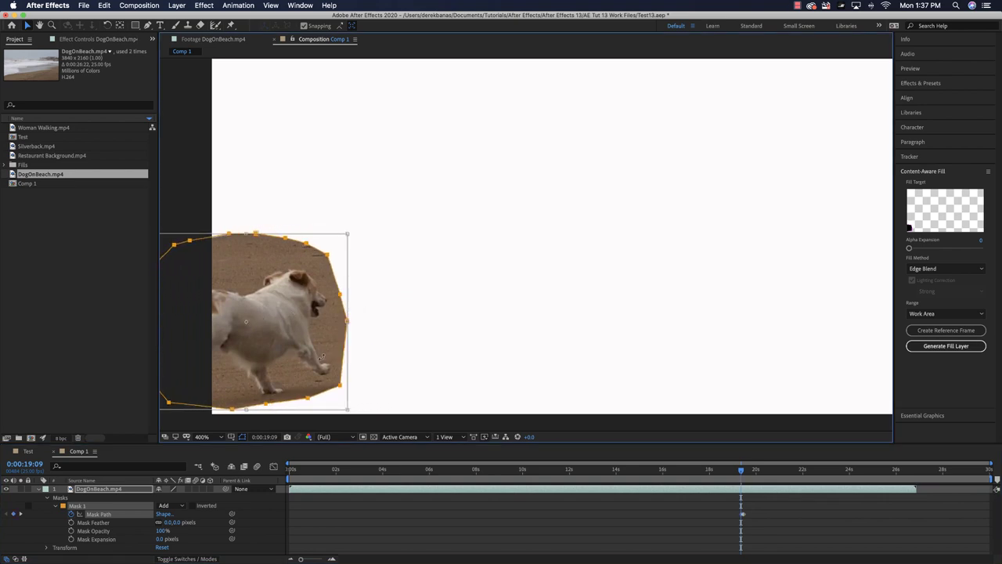
left_click(741, 471)
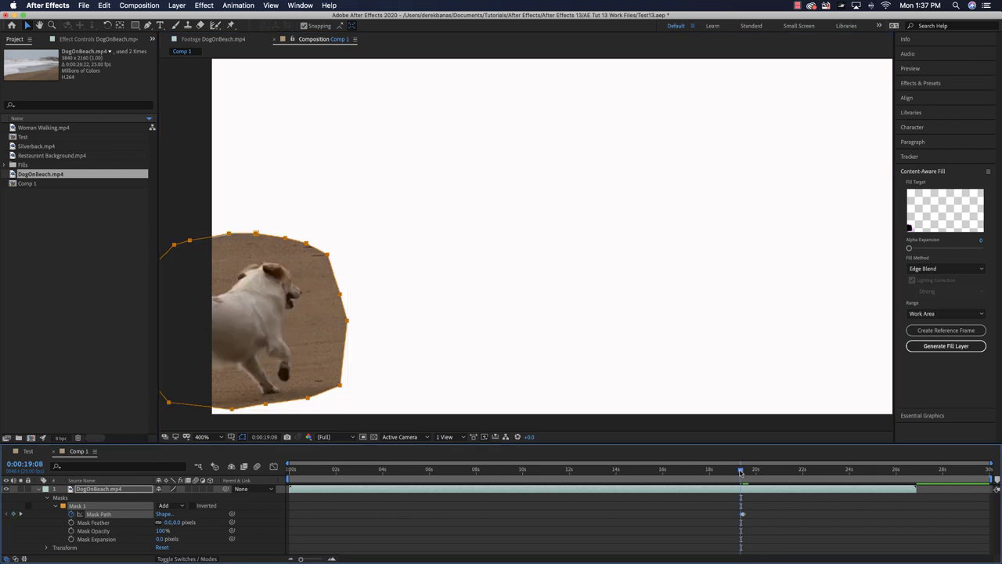
left_click(740, 472)
double_click(342, 364)
left_click_drag(340, 360, 292, 357)
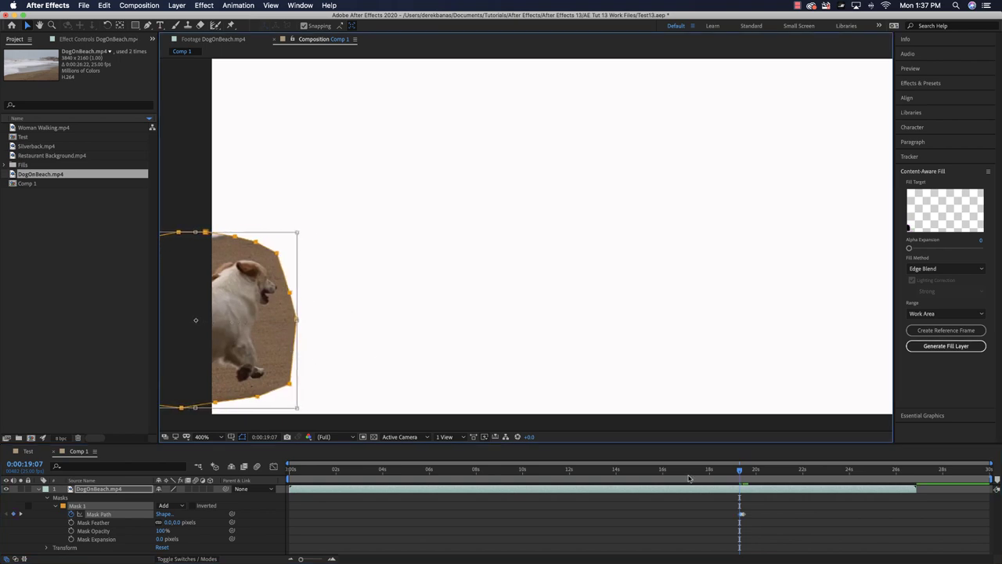
Refit the mask onto the dog at 0:00:19:05 and again at 0:00:19:10.
left_click_drag(739, 471, 736, 471)
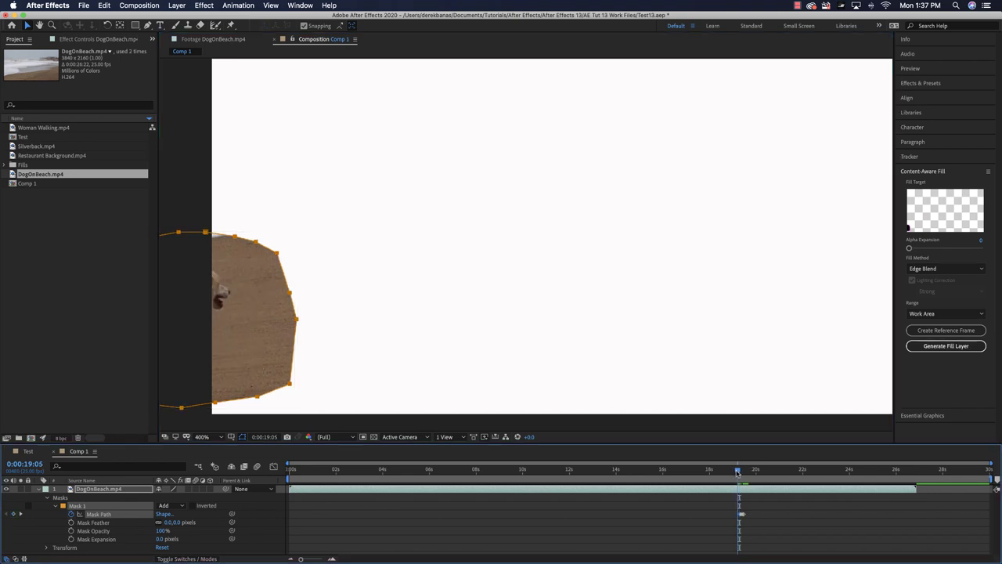
double_click(294, 364)
left_click_drag(268, 356, 215, 344)
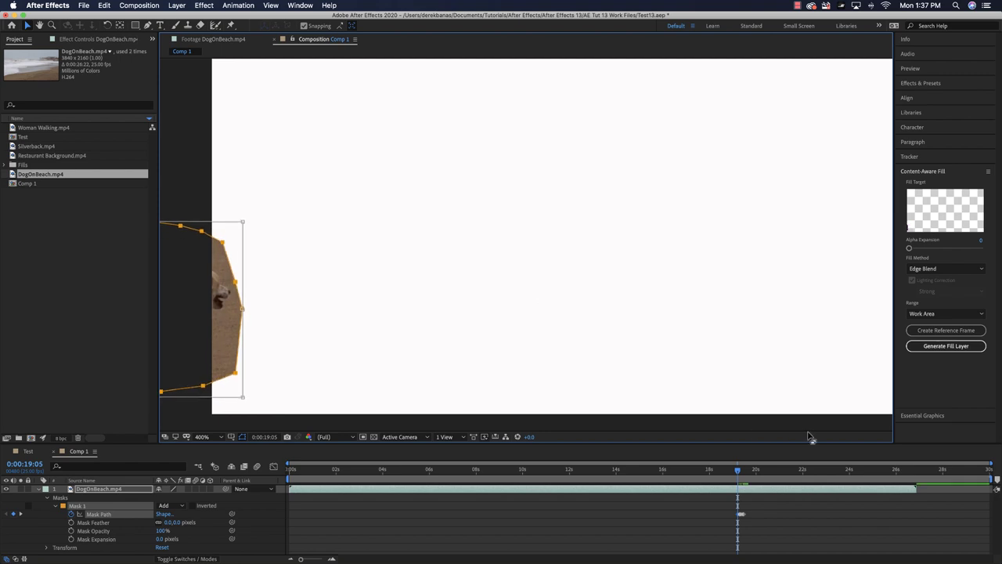
left_click_drag(737, 473, 744, 473)
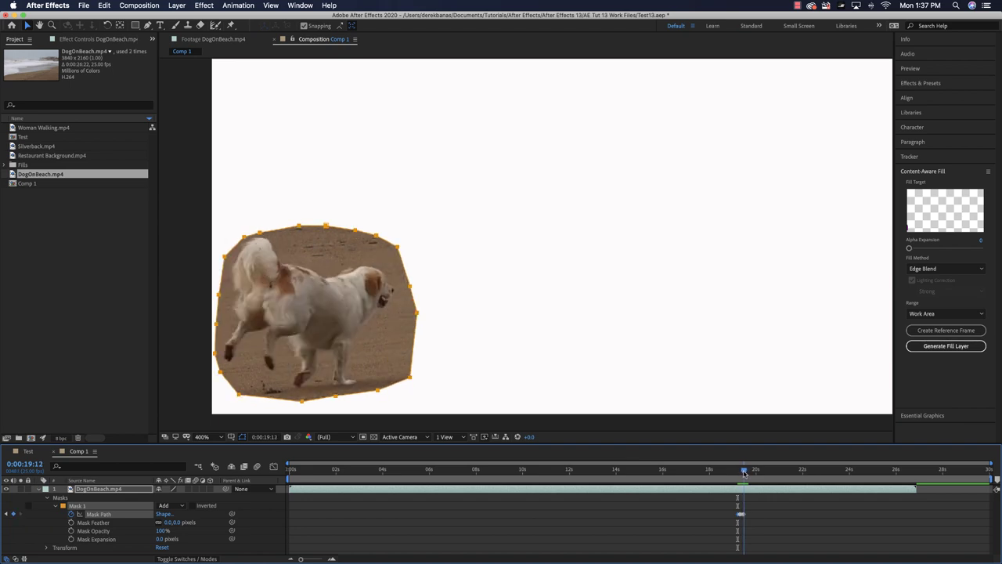
double_click(399, 358)
left_click_drag(399, 358, 419, 353)
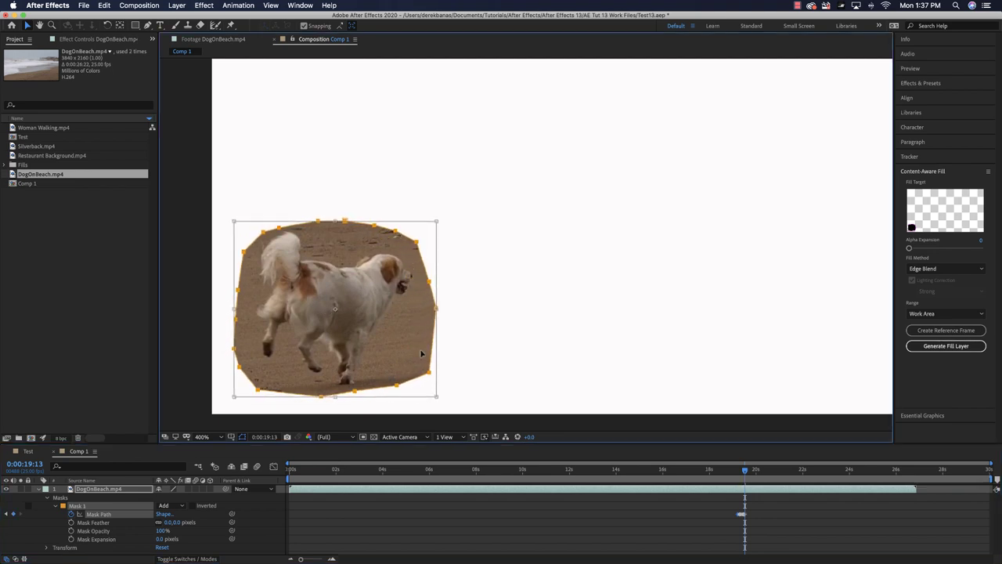
Stretch, narrow and nudge the mask rightward to follow the dog over the next frames.
left_click_drag(744, 474, 745, 474)
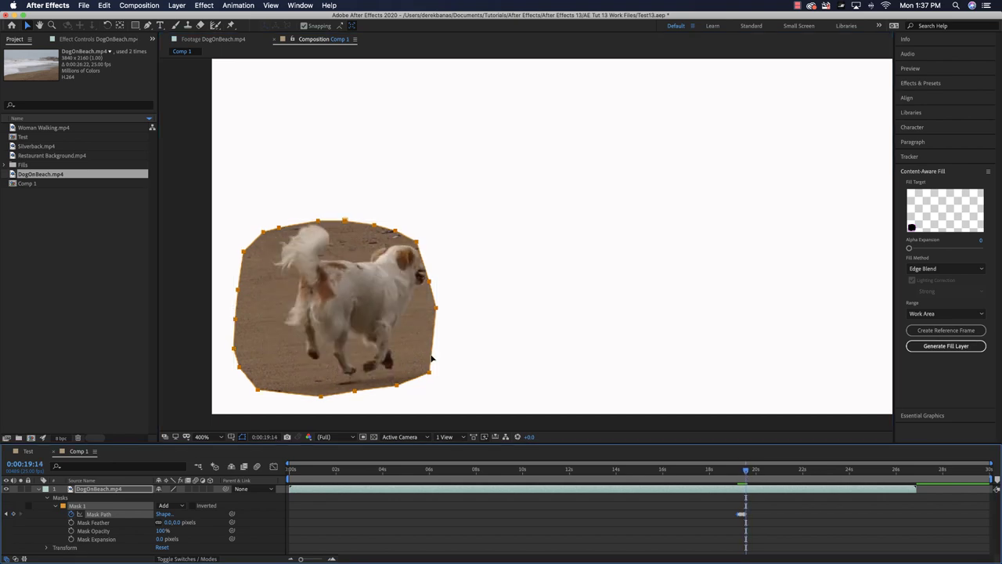
key("Page_Down")
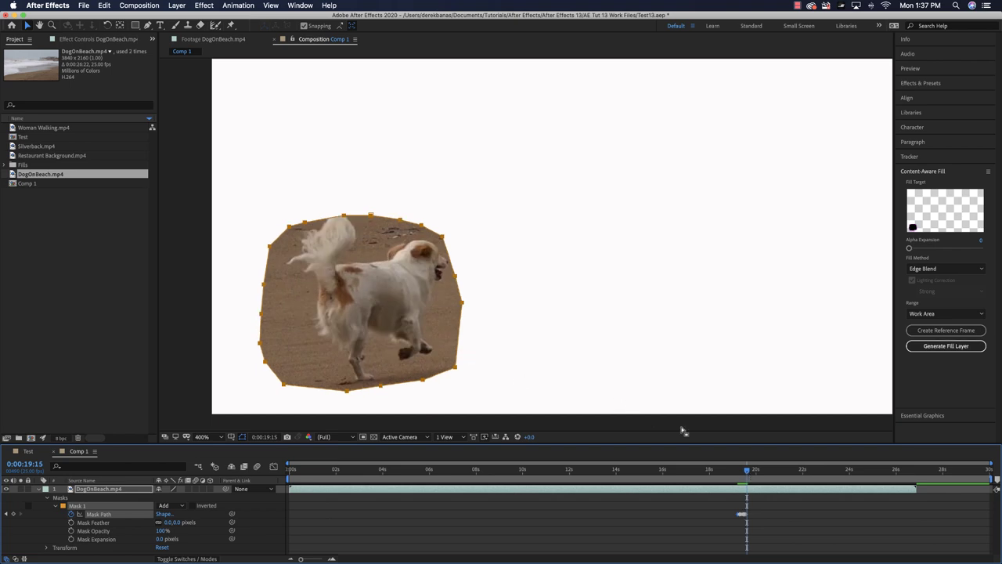
double_click(362, 213)
left_click_drag(363, 213, 361, 209)
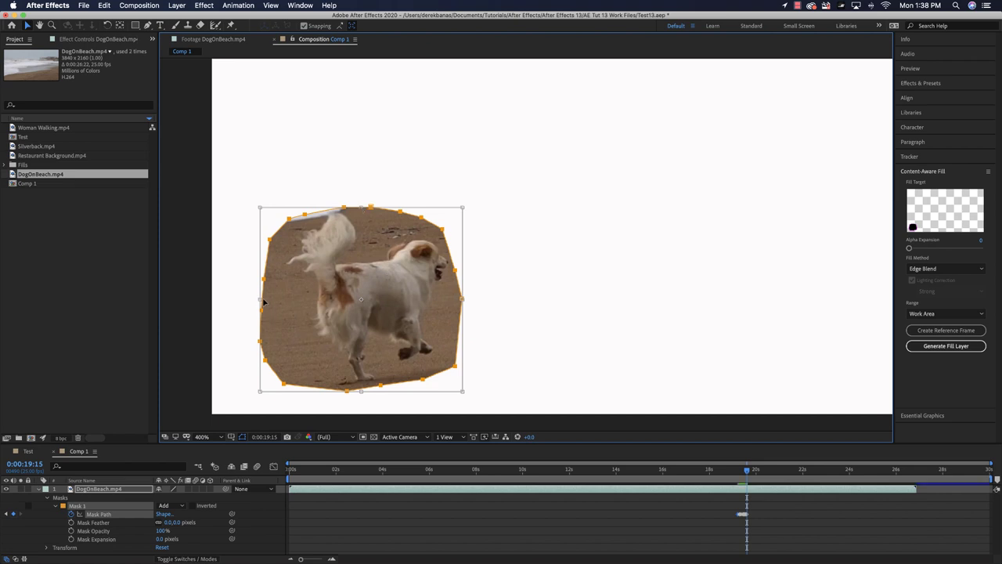
left_click_drag(259, 298, 268, 298)
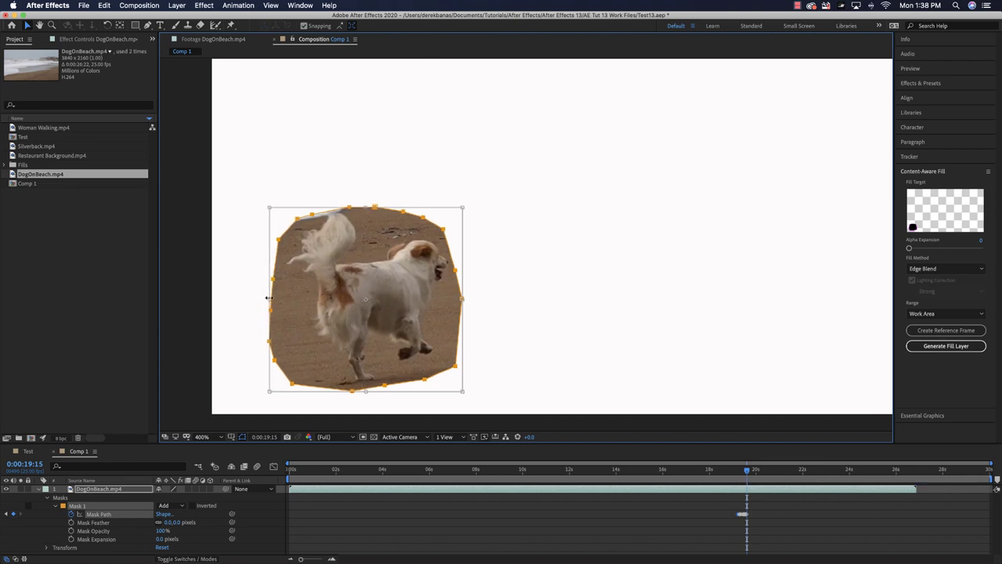
left_click_drag(366, 206, 366, 204)
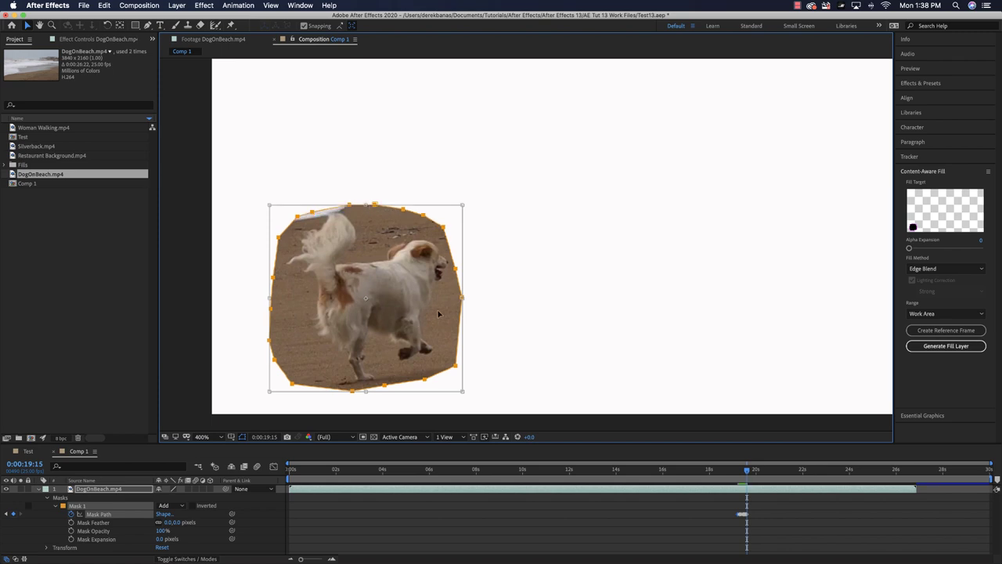
key("Page_Down")
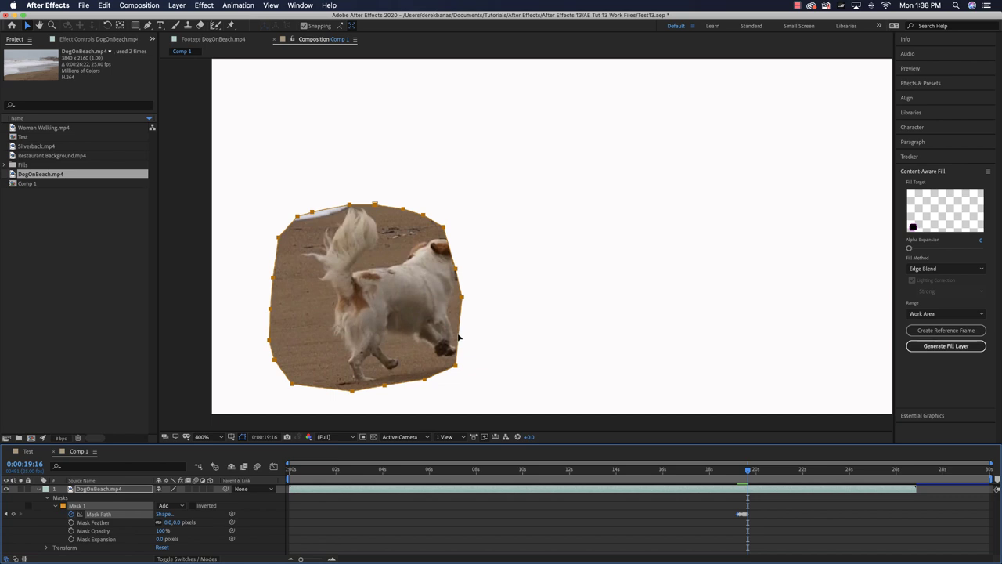
double_click(459, 337)
key("Right")
key("Right")
key("Right")
key("Right")
key("Right")
key("Right")
key("Right")
key("Right")
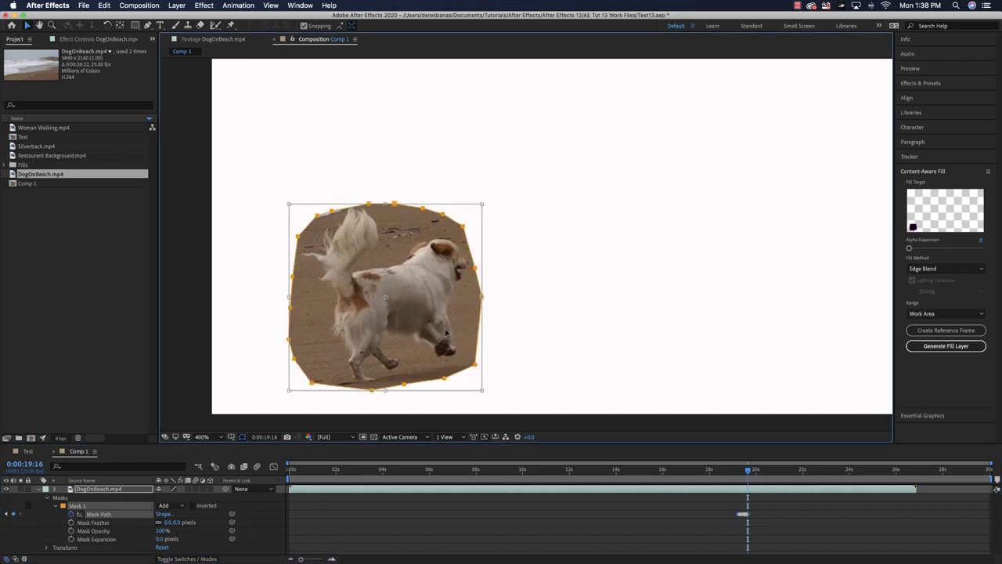
left_click_drag(451, 325, 449, 323)
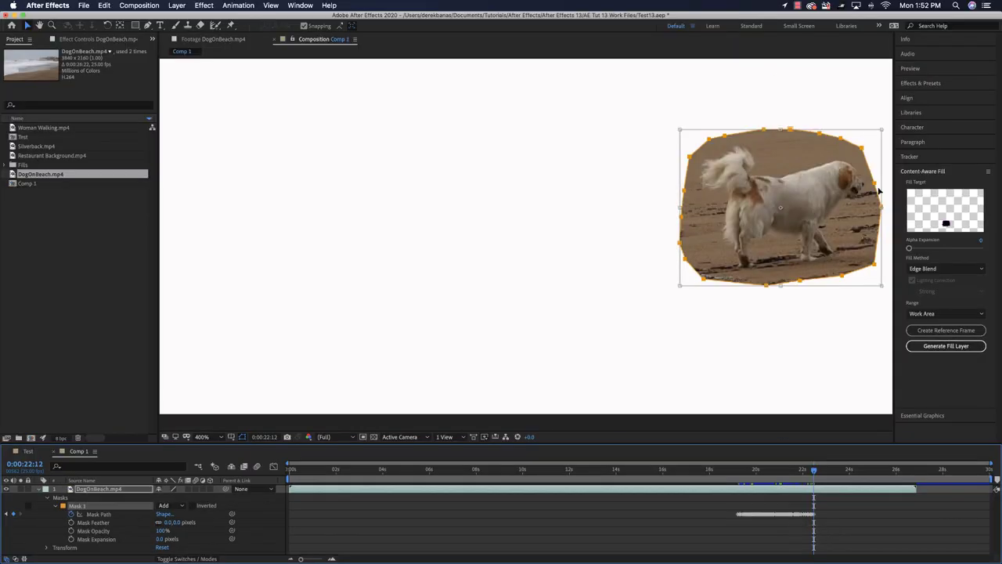
Refit the mask's edges around the dog through 0:00:22:20, advancing to 0:00:23:21.
left_click(814, 471)
left_click_drag(814, 470, 818, 472)
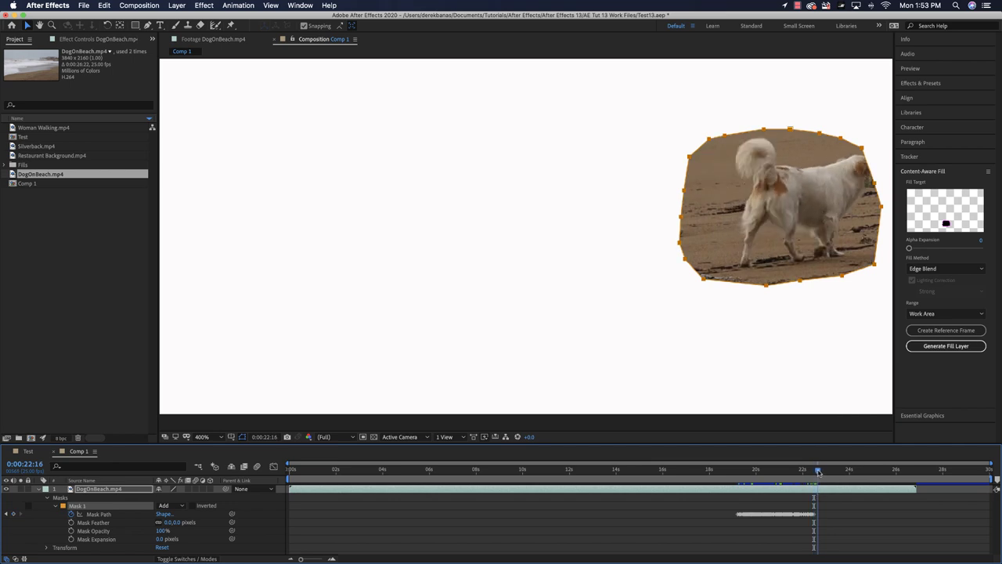
double_click(881, 209)
left_click_drag(882, 207, 879, 206)
left_click_drag(651, 207, 666, 205)
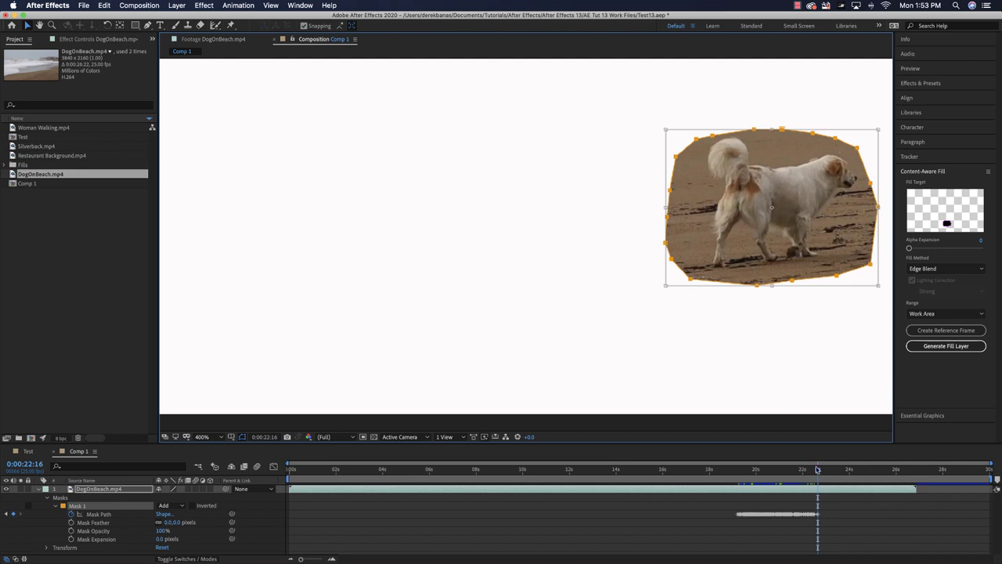
left_click_drag(819, 470, 834, 470)
double_click(617, 195)
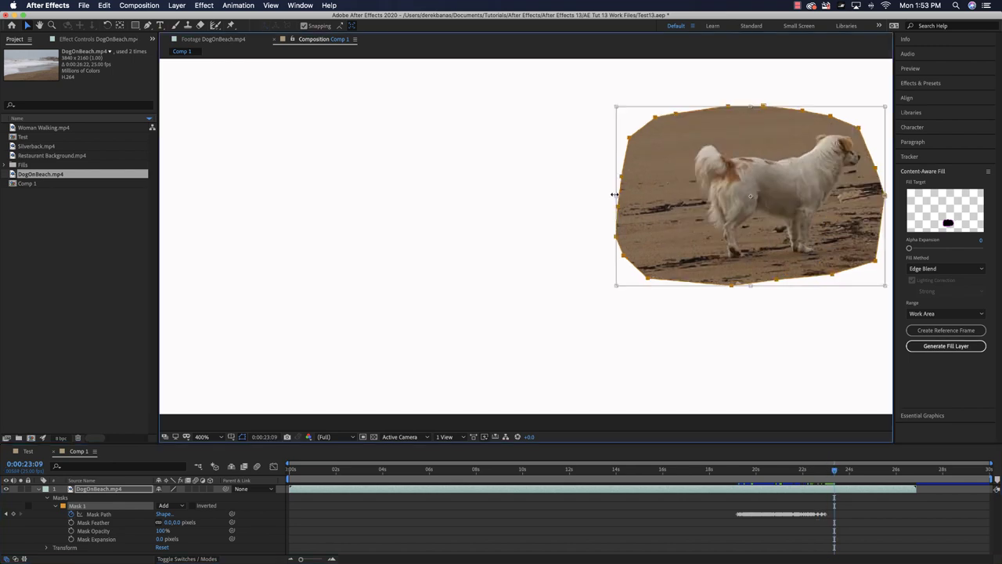
left_click_drag(617, 198, 650, 194)
left_click_drag(835, 470, 912, 470)
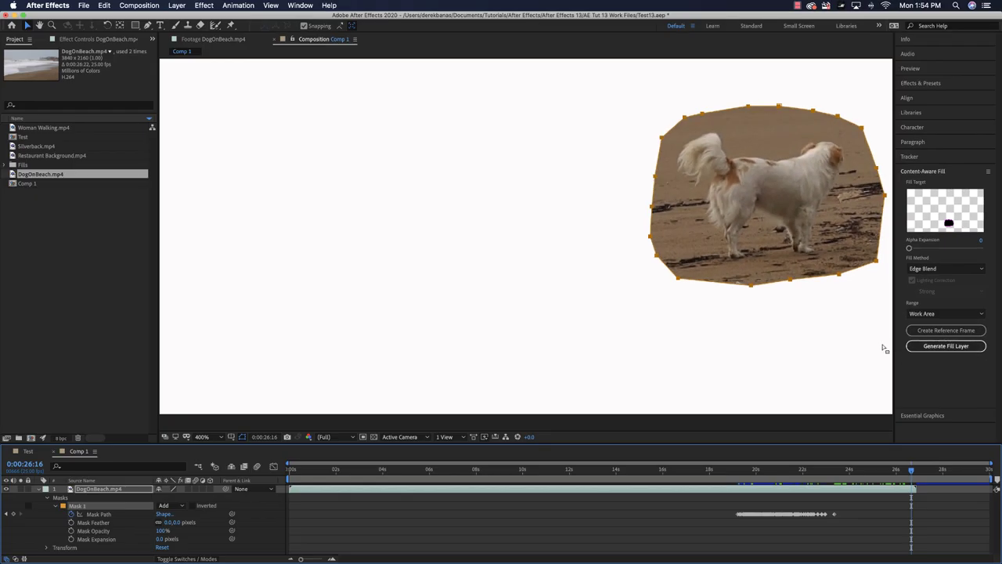
Set Mask 1 to Subtract to cut out the dog, and fit the whole frame in the viewer.
left_click(298, 5)
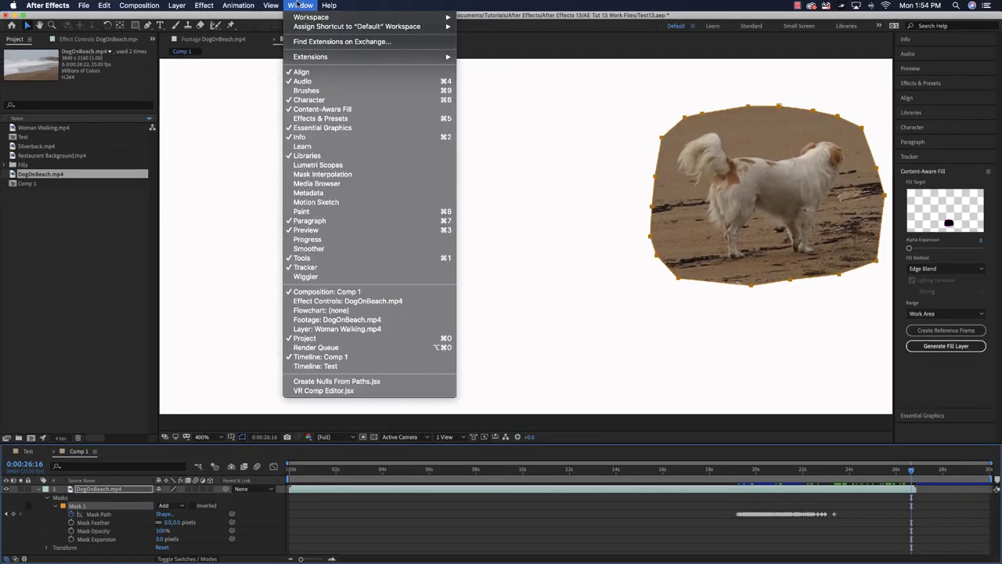
left_click(516, 7)
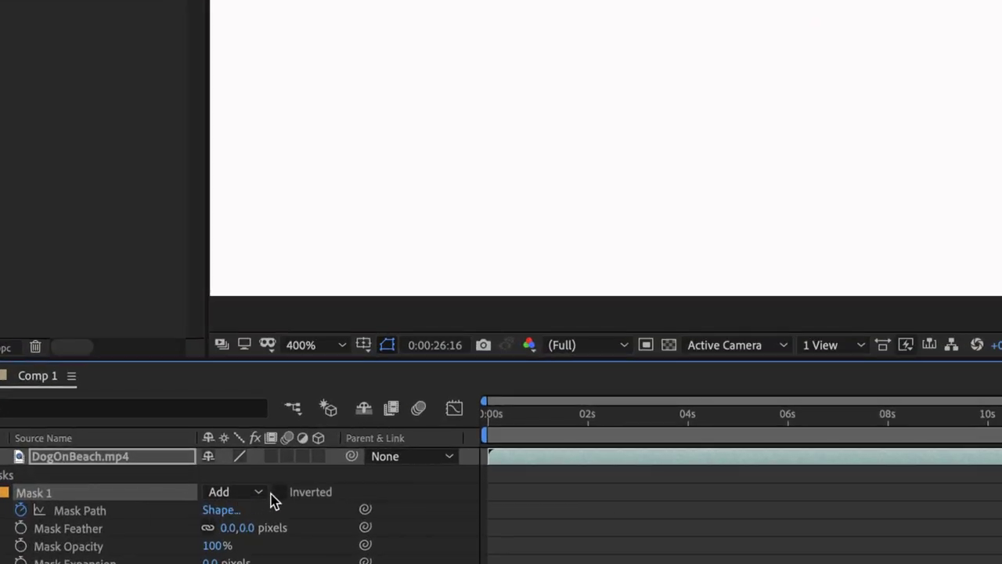
left_click(182, 505)
left_click(264, 516)
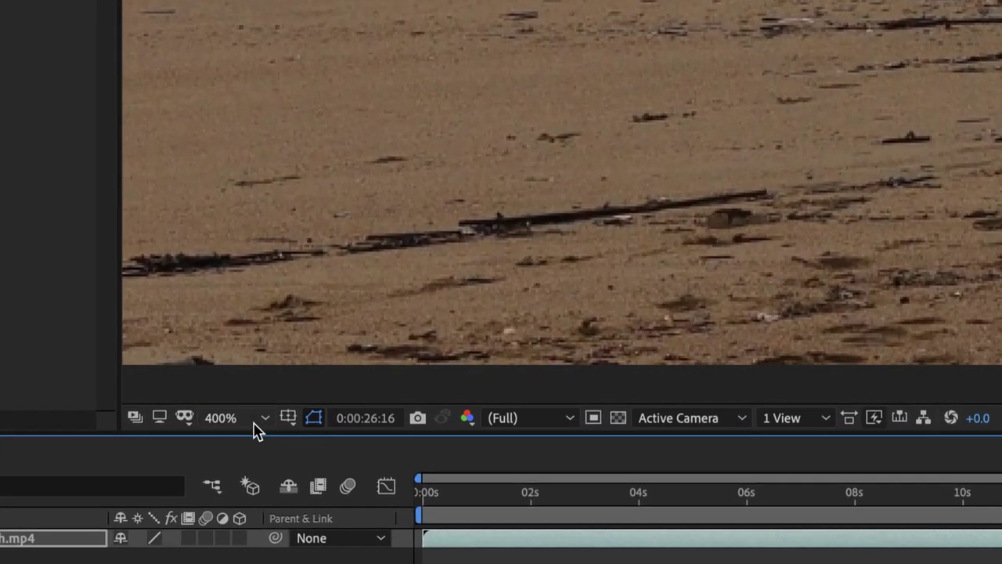
left_click(221, 436)
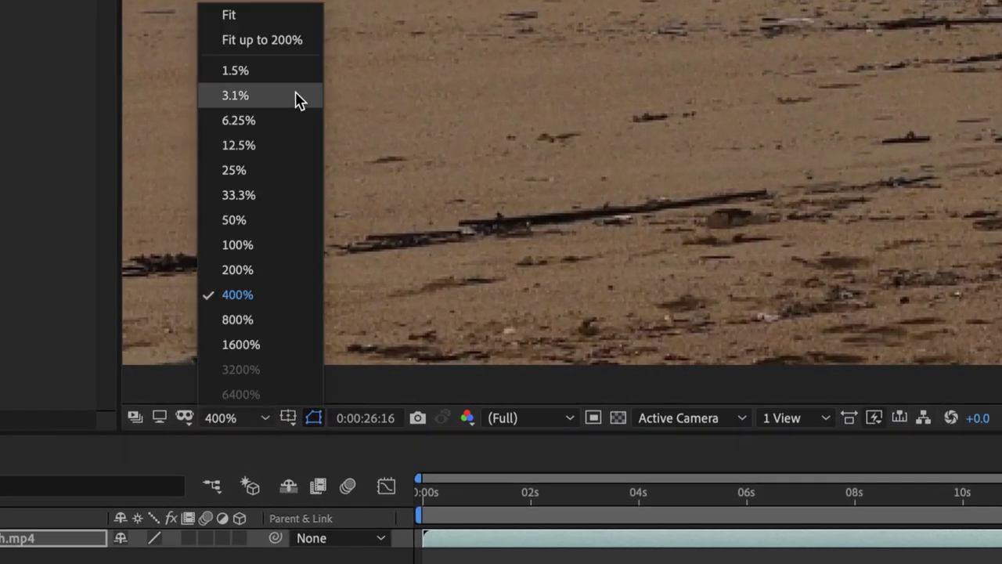
left_click(274, 19)
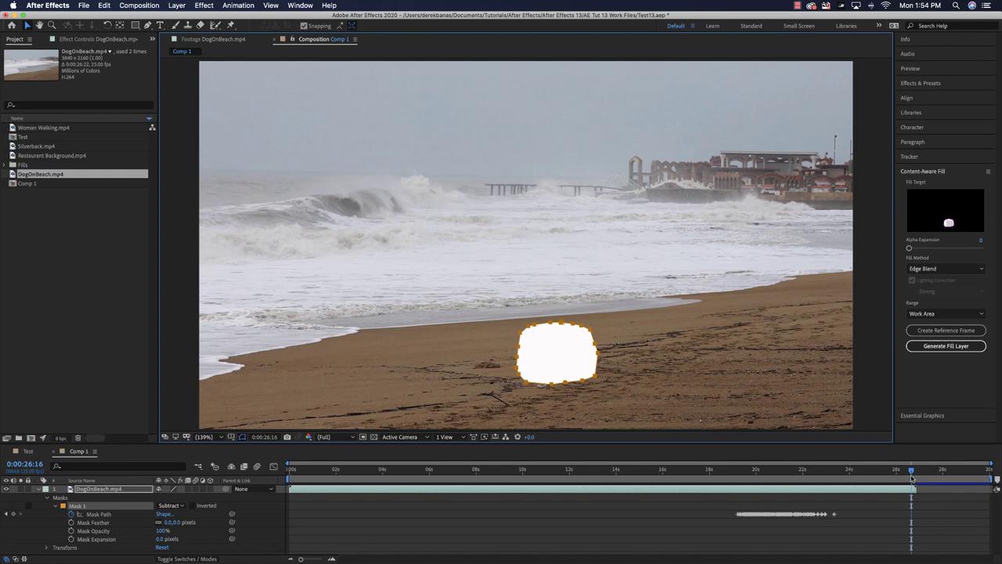
Return to 0:00:00:00 and switch the Content-Aware Fill method to Object.
left_click_drag(910, 476, 292, 475)
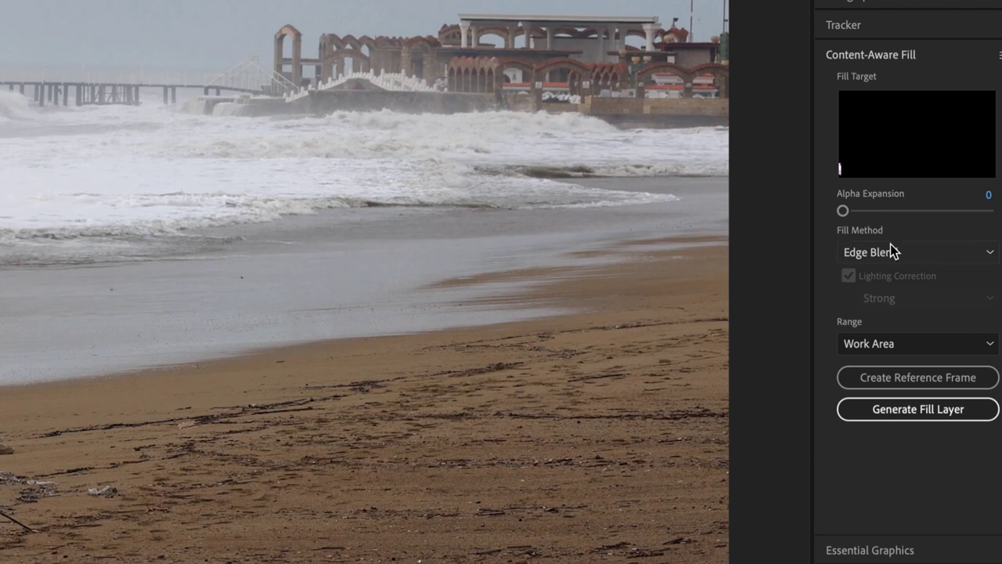
left_click(929, 256)
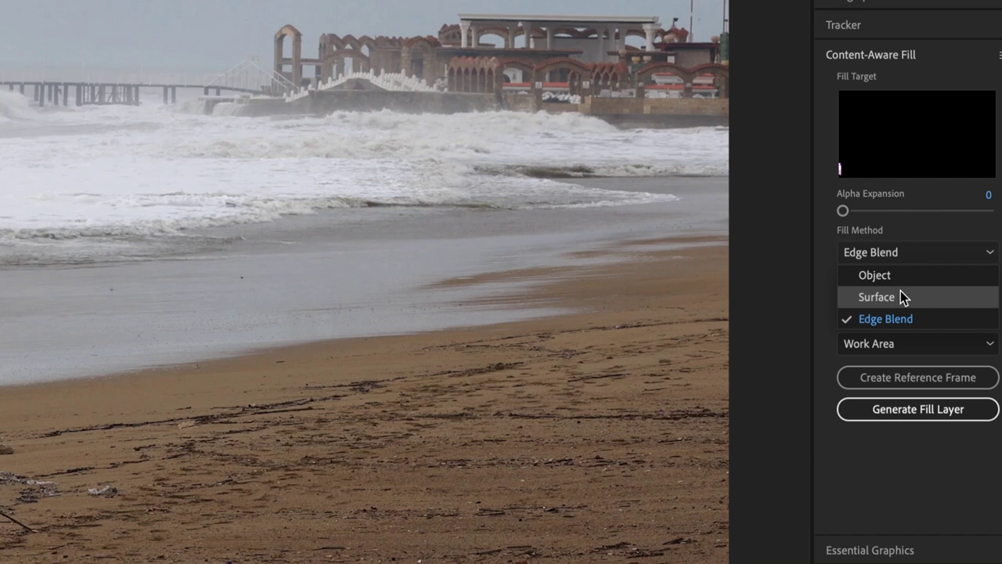
left_click(910, 276)
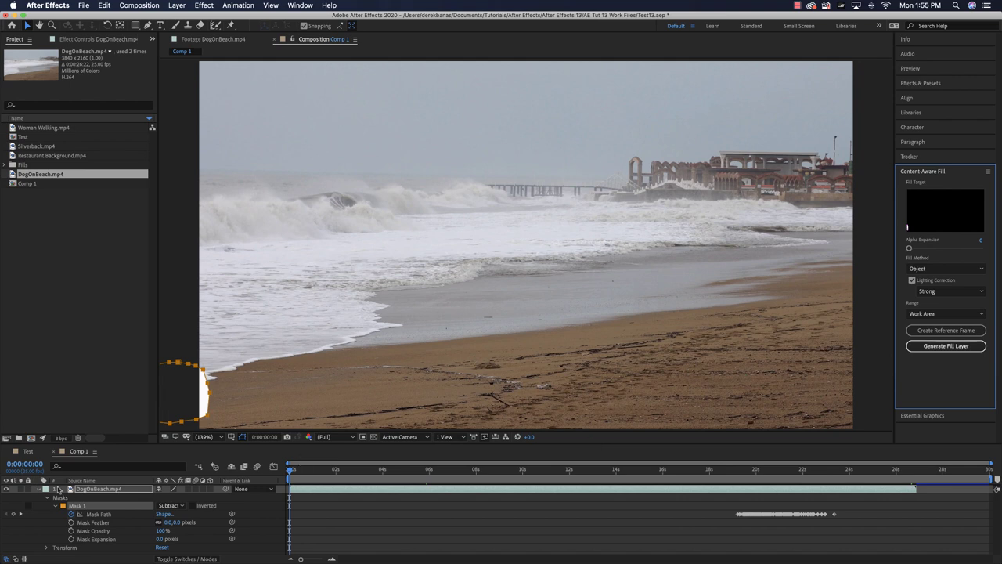
Collapse the DogOnBeach layer, generate the Fill [000-749].png layer, and scrub to confirm the dog is gone.
left_click(38, 490)
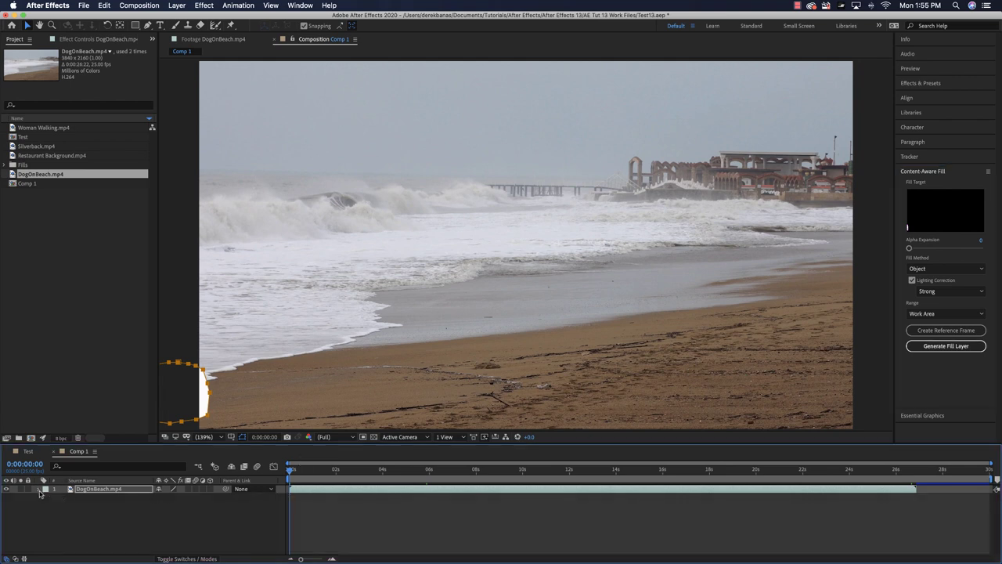
left_click(946, 346)
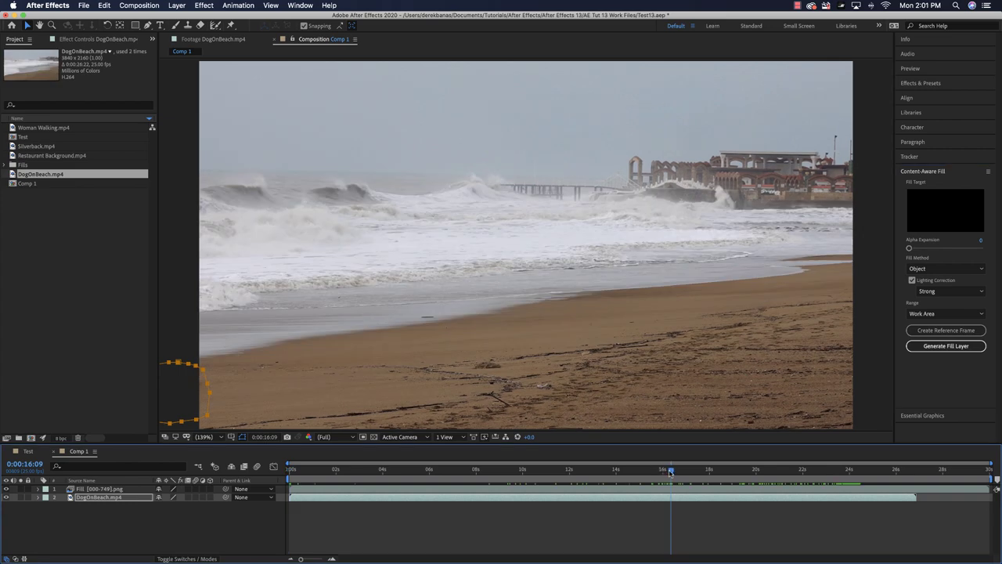
left_click_drag(671, 472, 708, 473)
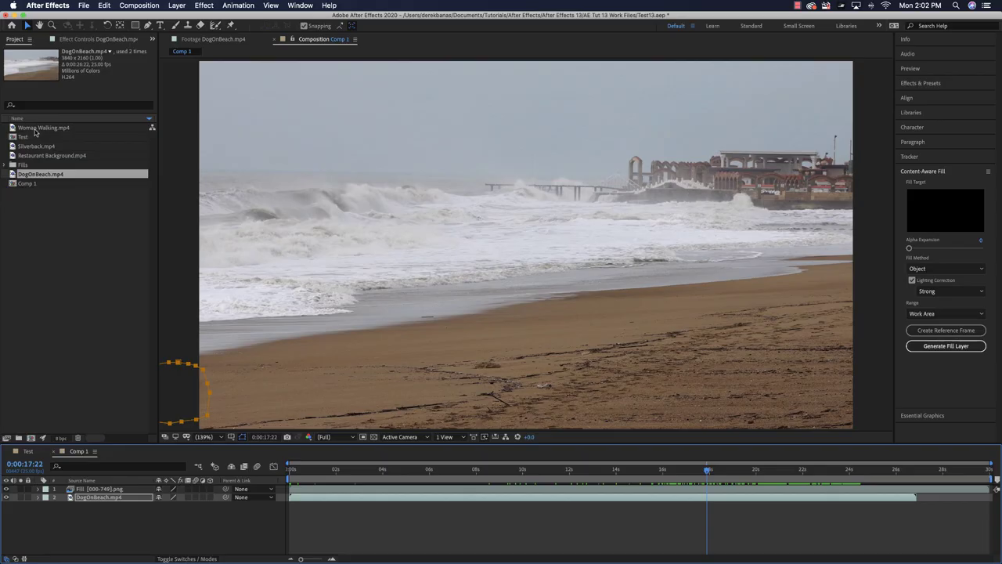
Add Woman Walking.mp4 to Comp 1 as the top layer and open it in the Layer panel.
left_click(78, 125)
mouse_move(82, 479)
left_mouse_down()
mouse_move(83, 493)
mouse_move(83, 479)
left_mouse_up()
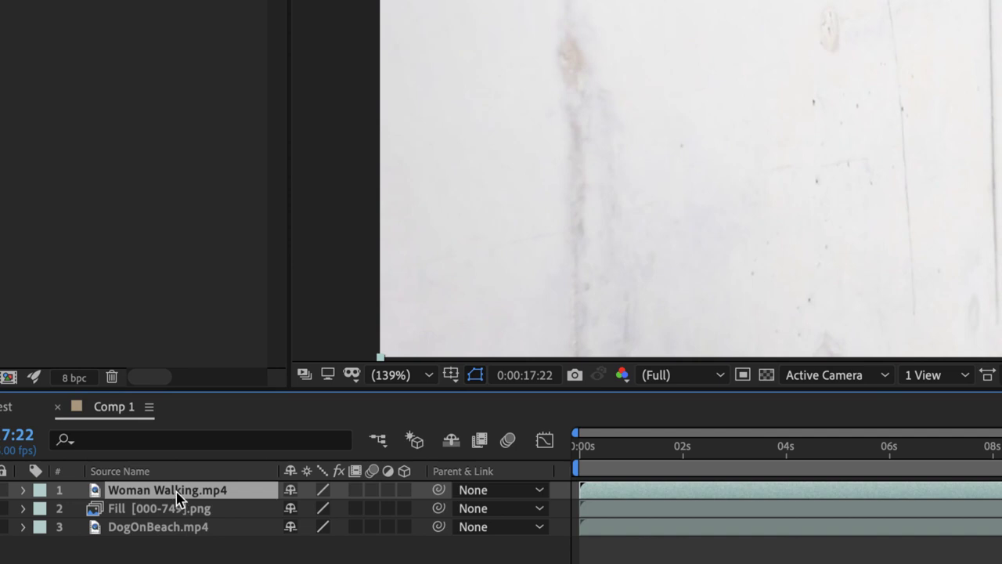
double_click(107, 492)
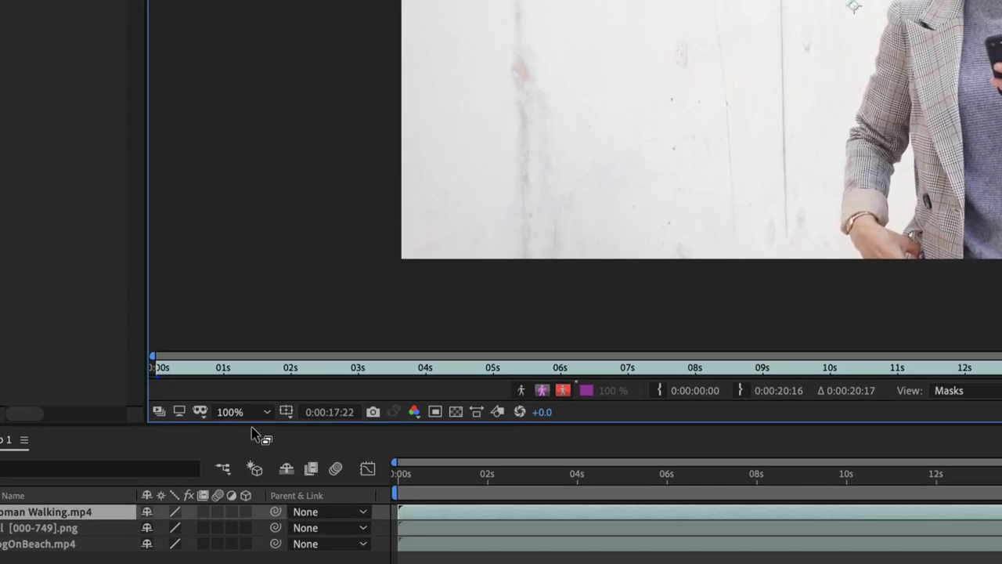
left_click(268, 410)
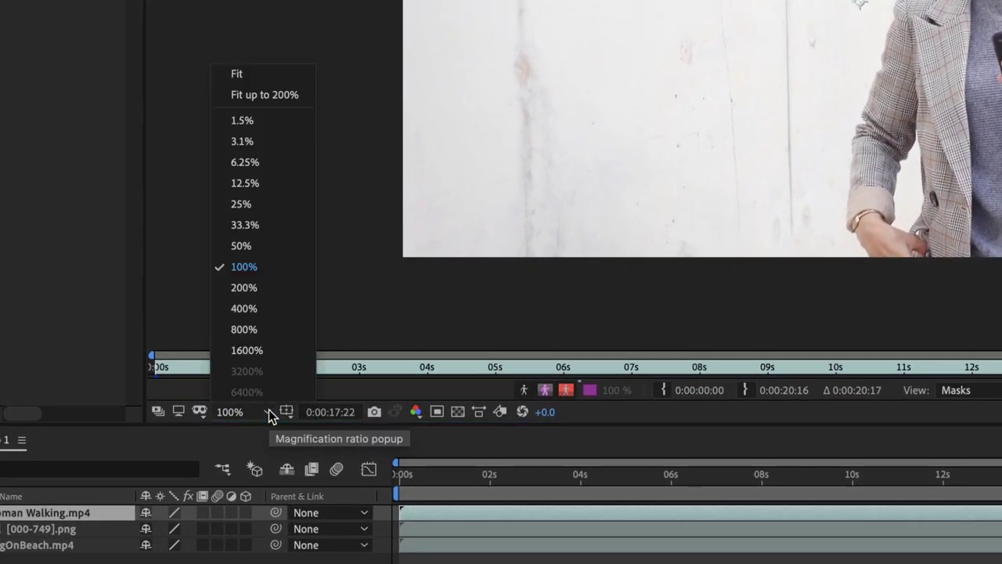
Set the Layer view magnification to Fit and select the Roto Brush Tool.
left_click(262, 73)
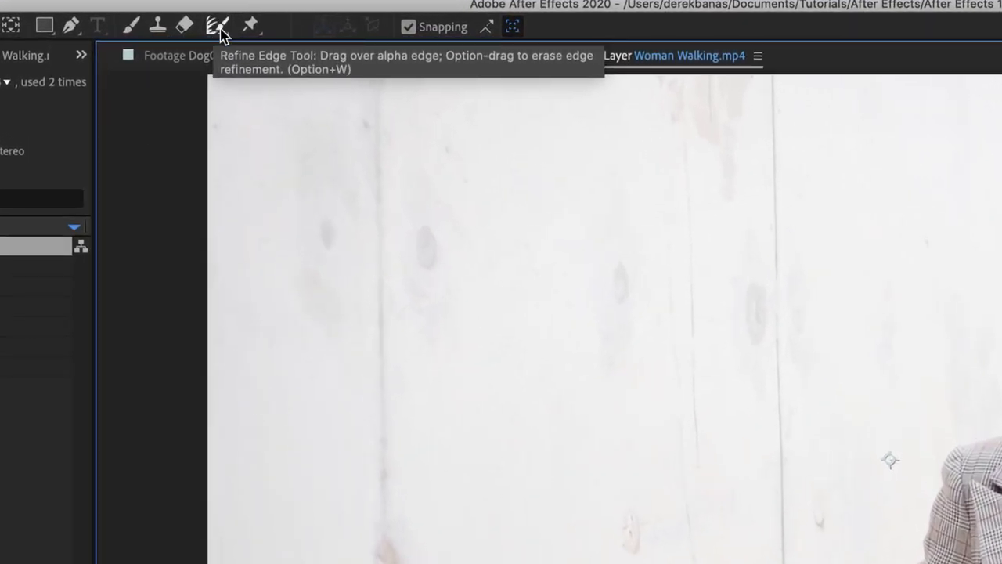
left_click_drag(220, 34, 292, 27)
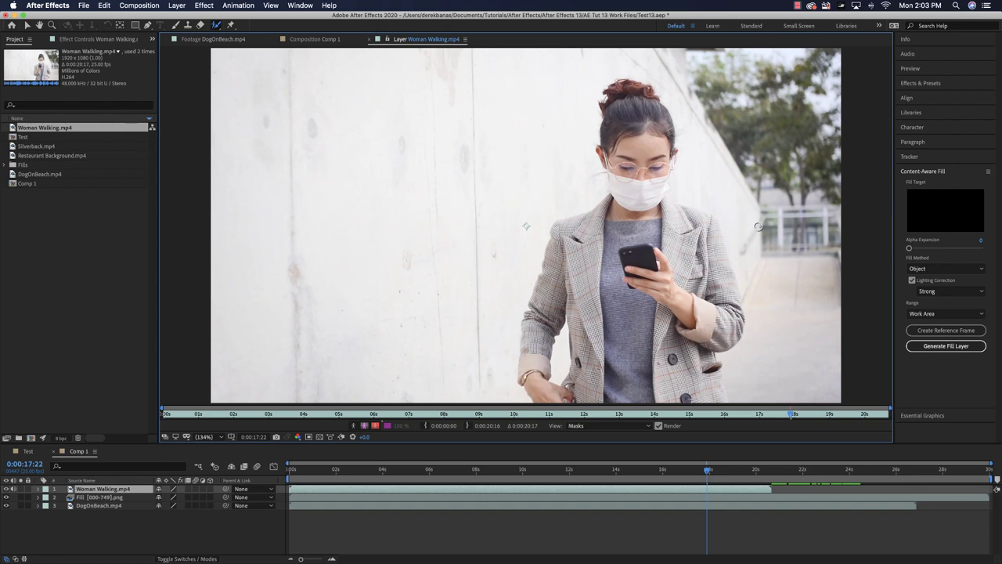
Enlarge the Roto Brush, paint the woman as foreground, then subtract the background trees and wall.
mouse_move(758, 226)
left_mouse_down()
mouse_move(787, 226)
mouse_move(758, 226)
left_mouse_up()
mouse_move(627, 92)
left_mouse_down()
mouse_move(613, 113)
mouse_move(620, 196)
mouse_move(602, 218)
mouse_move(562, 235)
mouse_move(534, 327)
mouse_move(531, 365)
mouse_move(554, 399)
mouse_move(537, 349)
mouse_move(563, 279)
mouse_move(576, 294)
mouse_move(580, 387)
mouse_move(714, 387)
mouse_move(674, 344)
mouse_move(701, 358)
mouse_move(709, 330)
mouse_move(725, 326)
mouse_move(712, 249)
mouse_move(700, 222)
mouse_move(655, 205)
mouse_move(661, 129)
mouse_move(635, 95)
left_mouse_up()
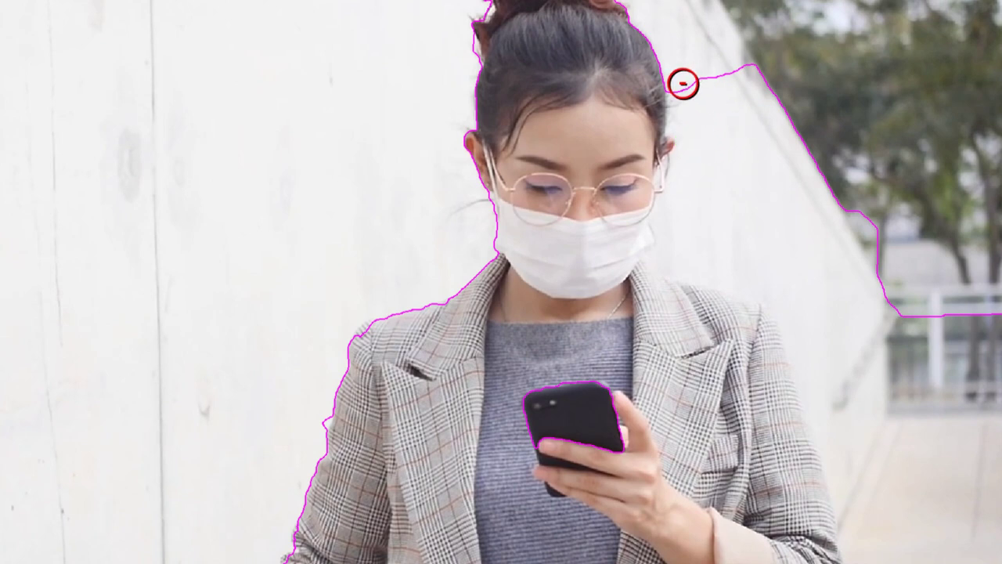
mouse_move(682, 86)
left_mouse_down()
mouse_move(694, 149)
mouse_move(679, 166)
mouse_move(662, 263)
mouse_move(780, 300)
mouse_move(801, 353)
mouse_move(836, 392)
mouse_move(905, 245)
mouse_move(712, 58)
mouse_move(699, 78)
left_mouse_up()
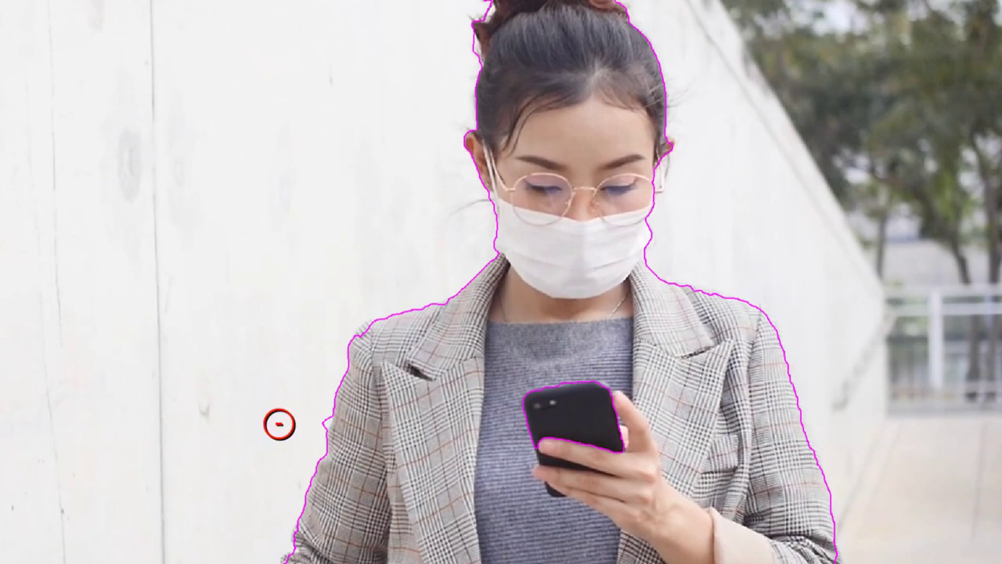
left_click_drag(293, 422, 320, 419)
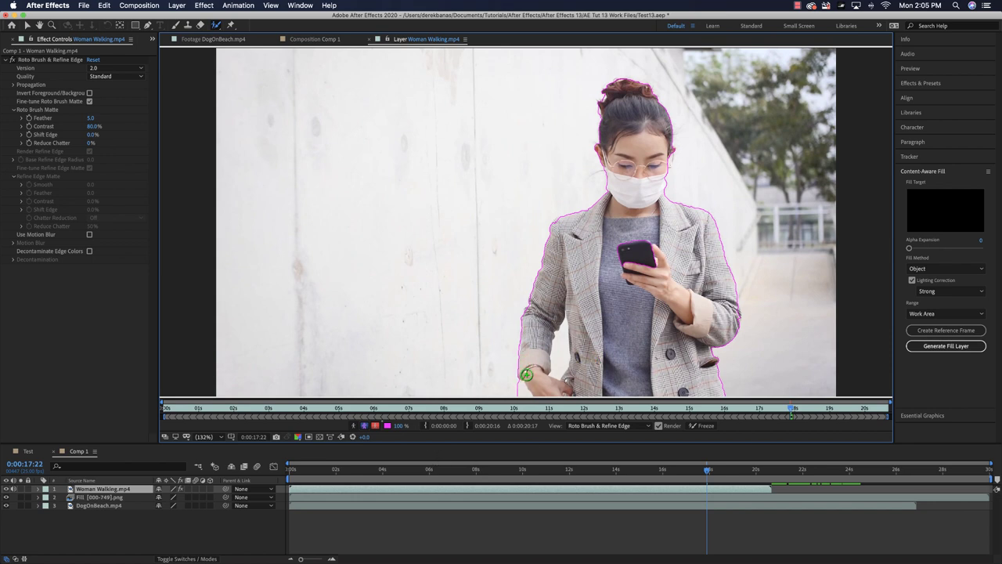
Zoom in on the woman's arm and subtract the arm-body wall gap, restoring the missed arm edge.
key("z")
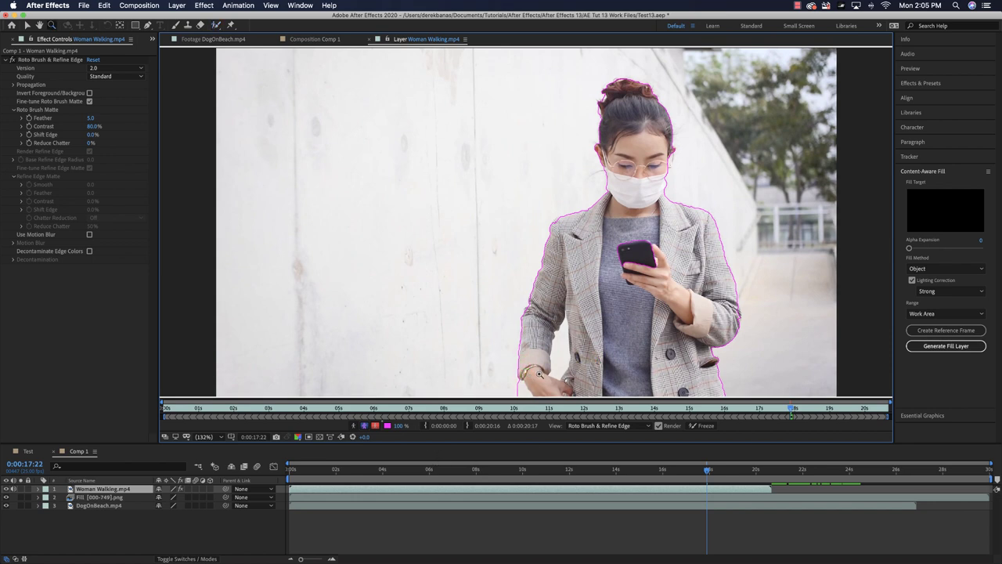
left_click(538, 373)
left_click(554, 186)
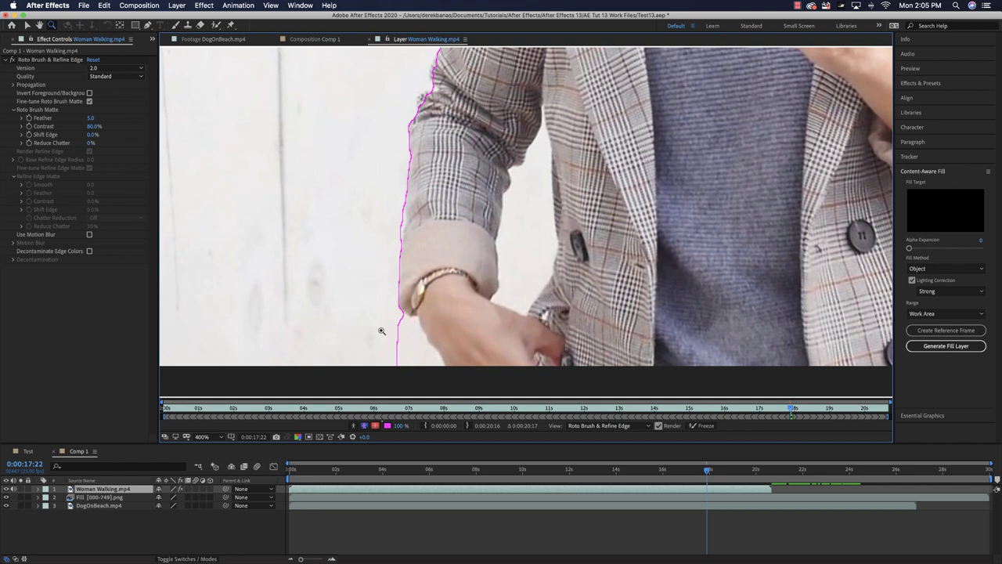
key("alt+w")
mouse_move(383, 326)
left_mouse_down()
mouse_move(405, 334)
mouse_move(428, 374)
mouse_move(393, 369)
mouse_move(382, 354)
left_mouse_up()
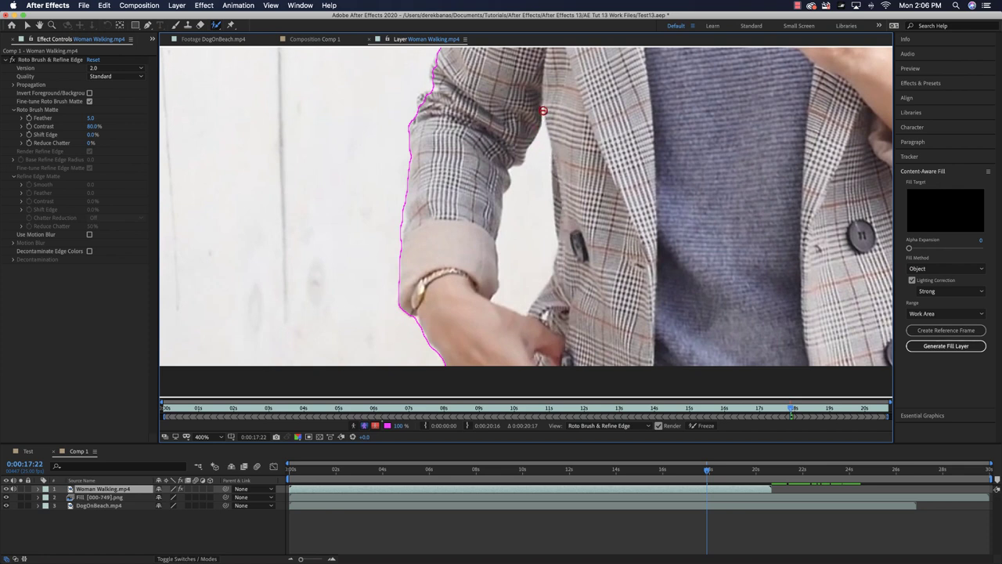
mouse_move(542, 123)
left_mouse_down()
mouse_move(507, 194)
mouse_move(502, 239)
mouse_move(503, 285)
mouse_move(522, 308)
mouse_move(545, 275)
mouse_move(550, 227)
left_mouse_up()
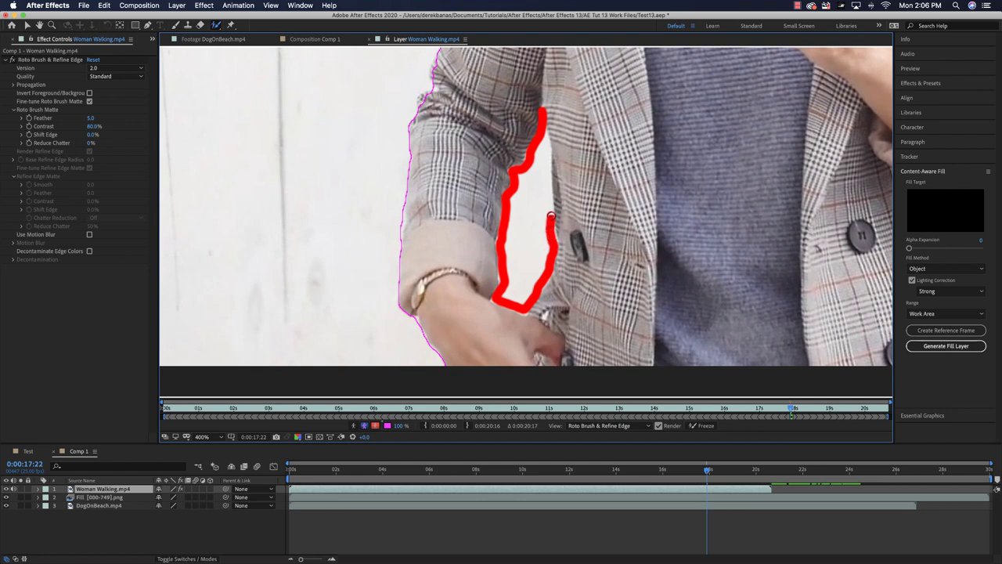
left_click_drag(549, 187, 549, 145)
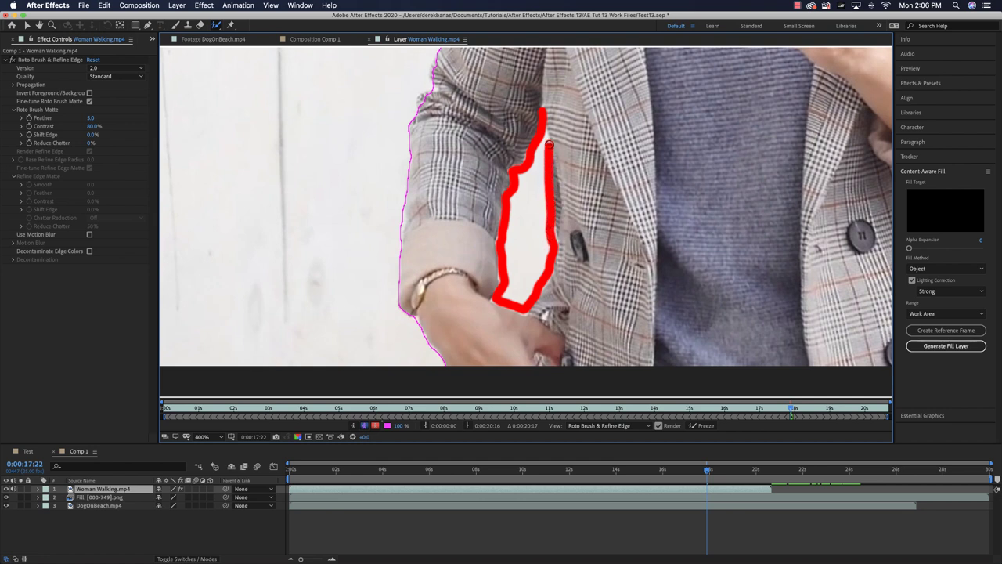
left_click_drag(495, 299, 498, 298)
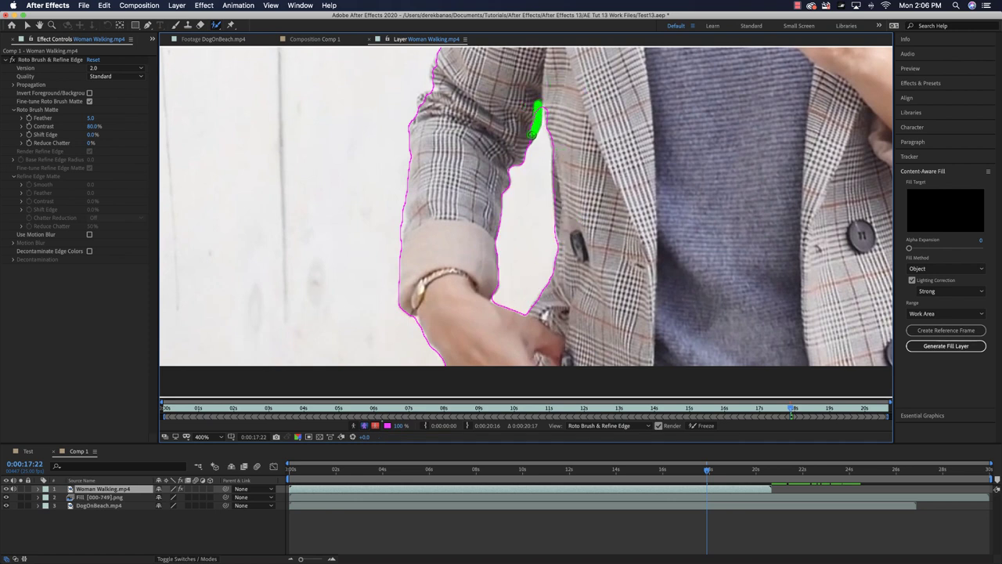
left_click_drag(526, 143, 522, 145)
scroll(548, 273, "up", 1)
scroll(547, 274, "down", 2)
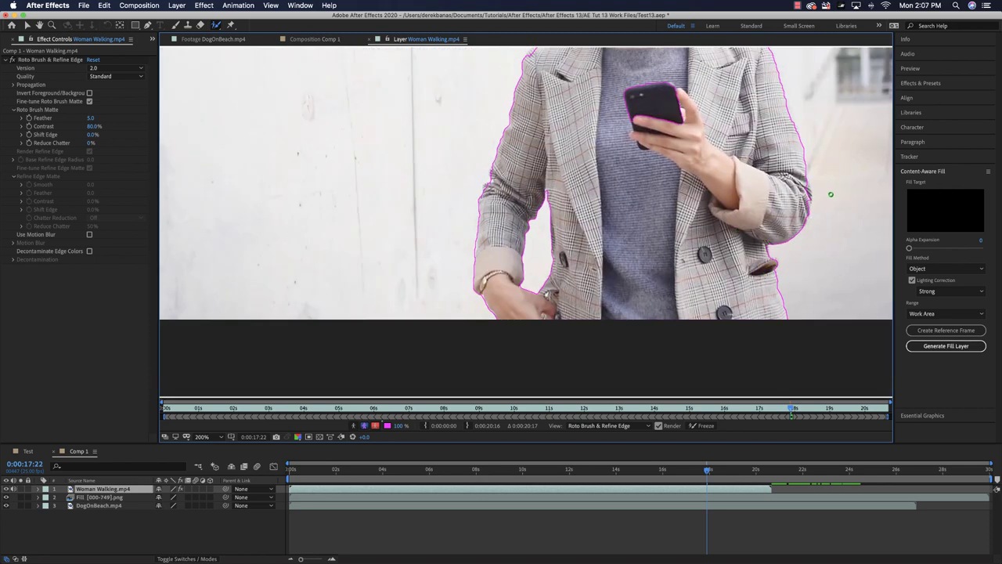
Zoom in on the elbow and add the jacket edge down from the elbow to the matte.
key("z")
left_click(831, 209)
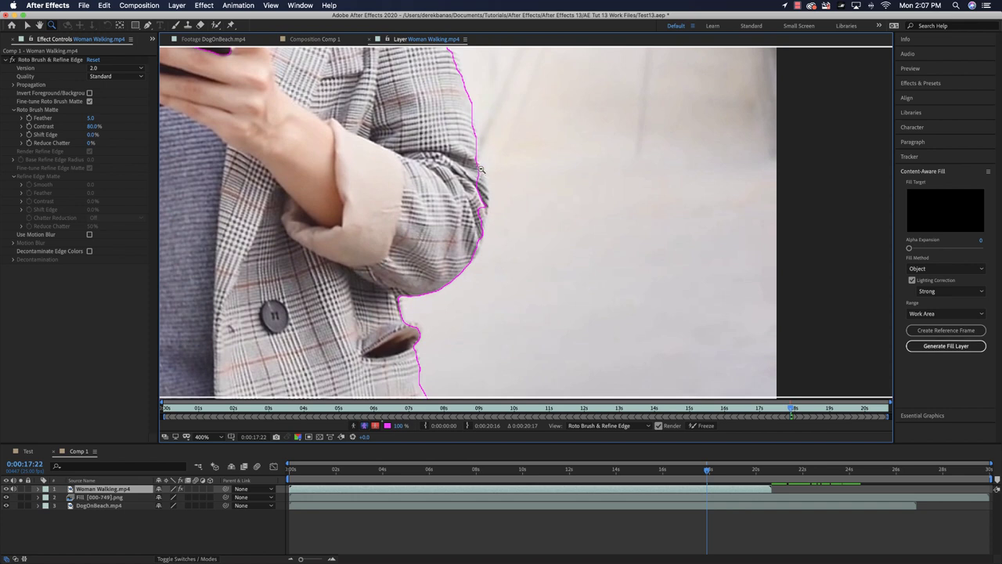
key("alt+w")
left_click_drag(466, 115, 473, 157)
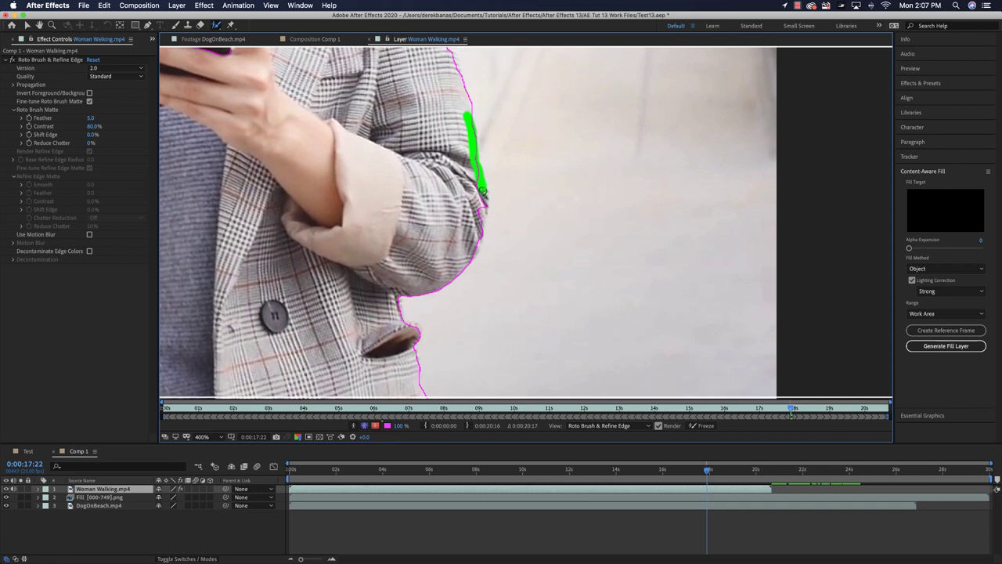
mouse_move(483, 200)
left_mouse_down()
mouse_move(477, 243)
mouse_move(460, 264)
left_mouse_up()
key("comma")
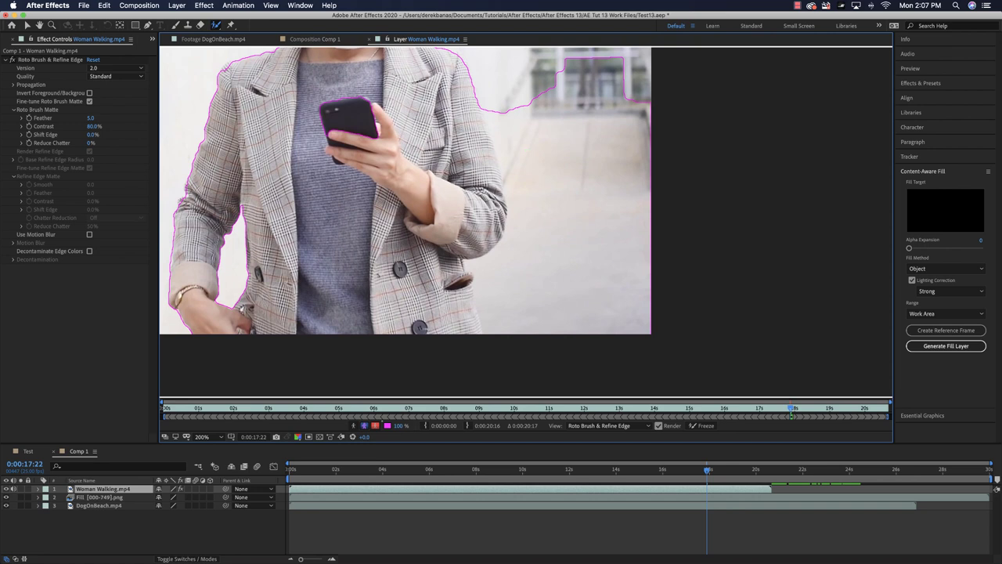
With a much larger brush, subtract background near the top and add the jacket pocket area.
left_click_drag(529, 151, 529, 153)
mouse_move(498, 101)
left_mouse_down()
mouse_move(526, 211)
mouse_move(513, 249)
mouse_move(488, 272)
mouse_move(501, 327)
mouse_move(641, 328)
mouse_move(648, 234)
mouse_move(637, 88)
mouse_move(581, 59)
mouse_move(501, 97)
left_mouse_up()
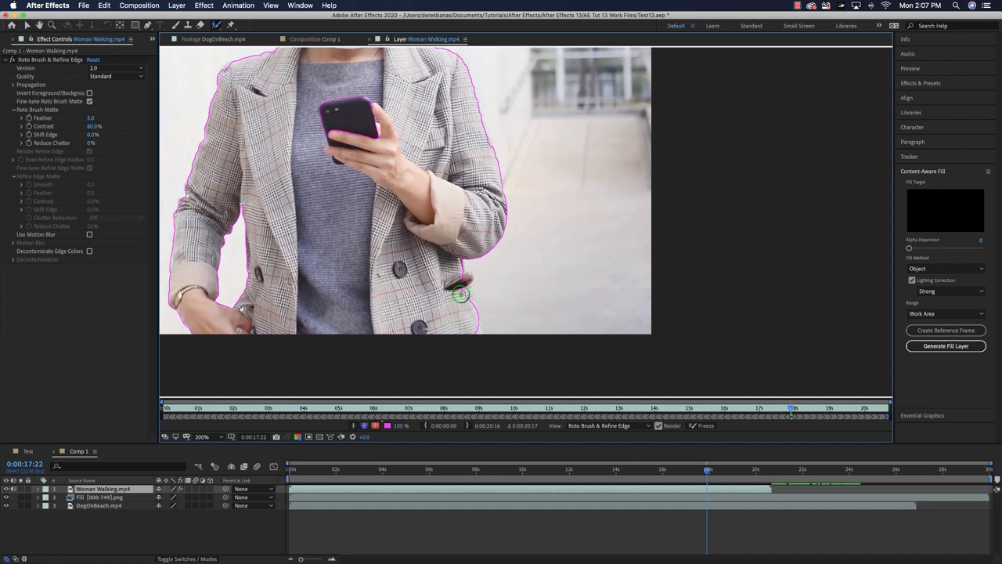
left_click_drag(458, 274, 473, 334)
key("comma")
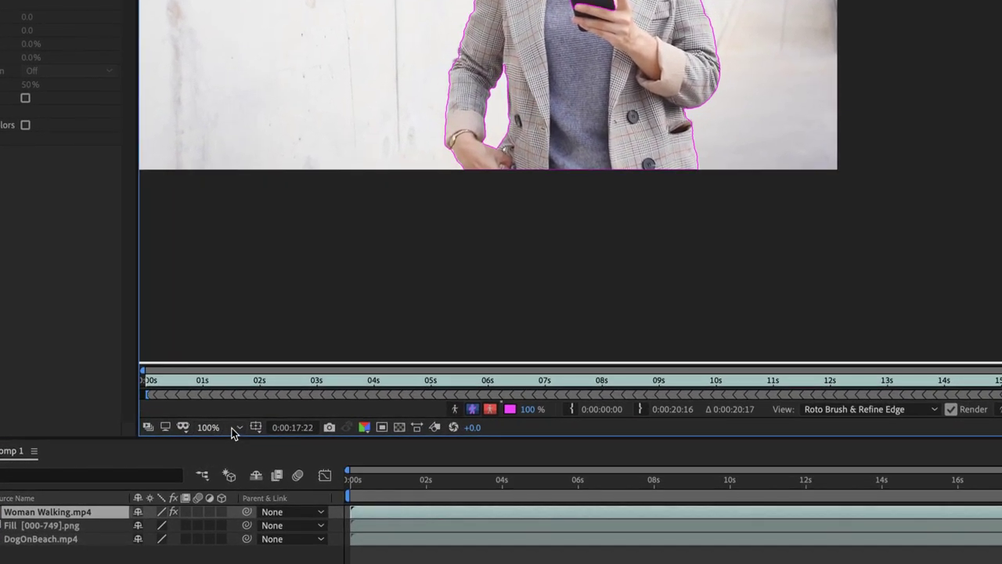
Fit the full Woman Walking frame in the Layer viewer, then switch to the Selection tool.
left_click(216, 436)
left_click(266, 161)
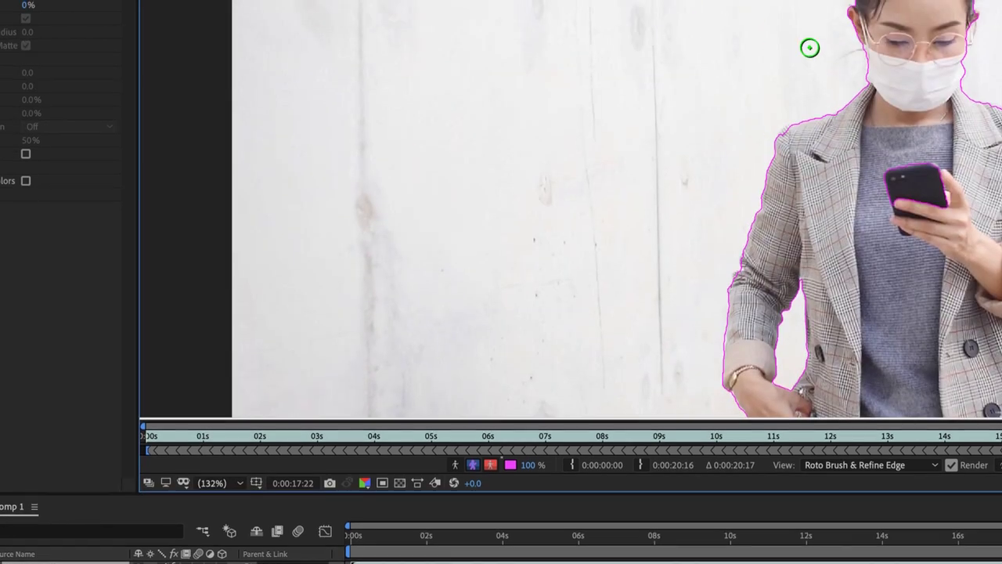
scroll(890, 130, "up", 2)
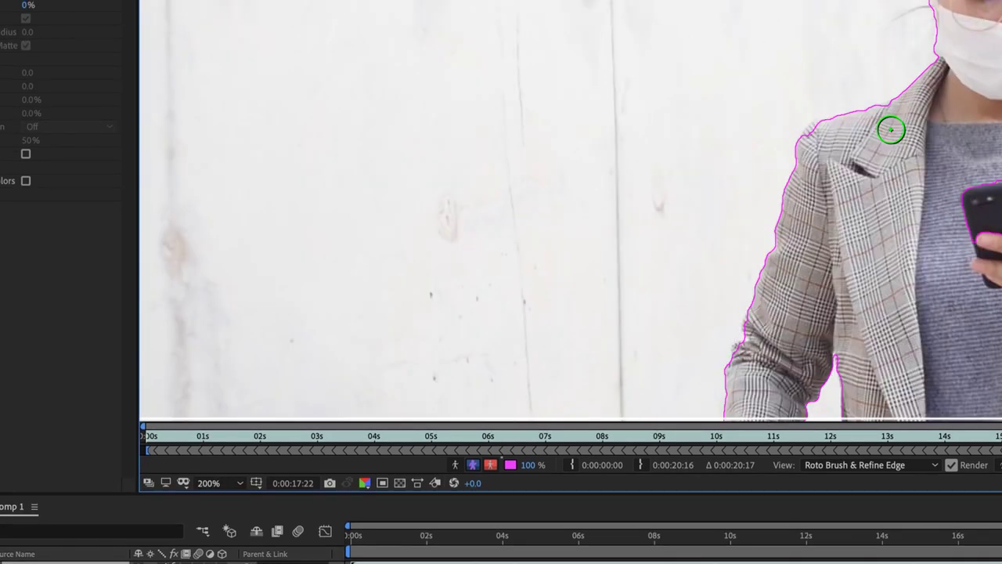
scroll(890, 130, "down", 2)
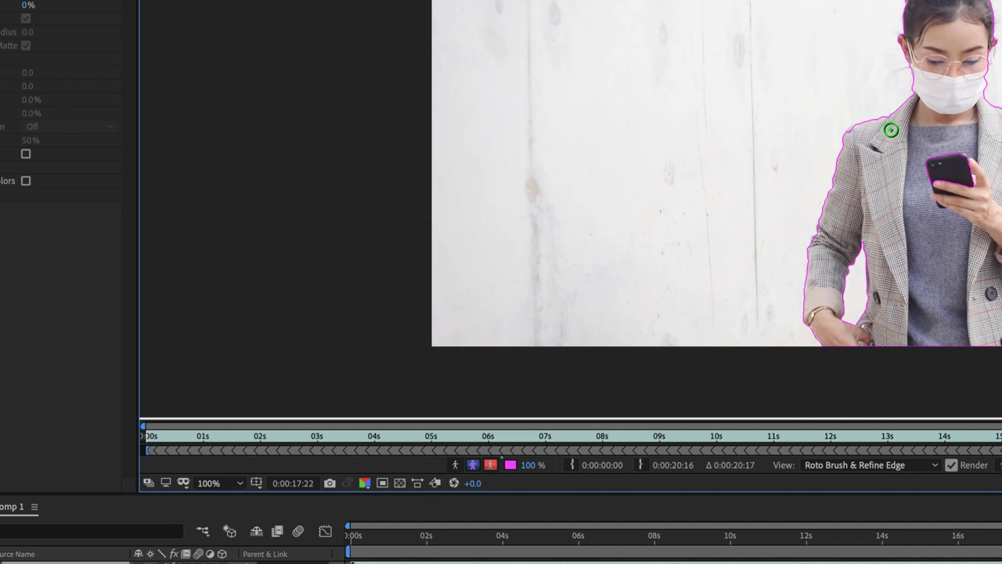
left_click(234, 483)
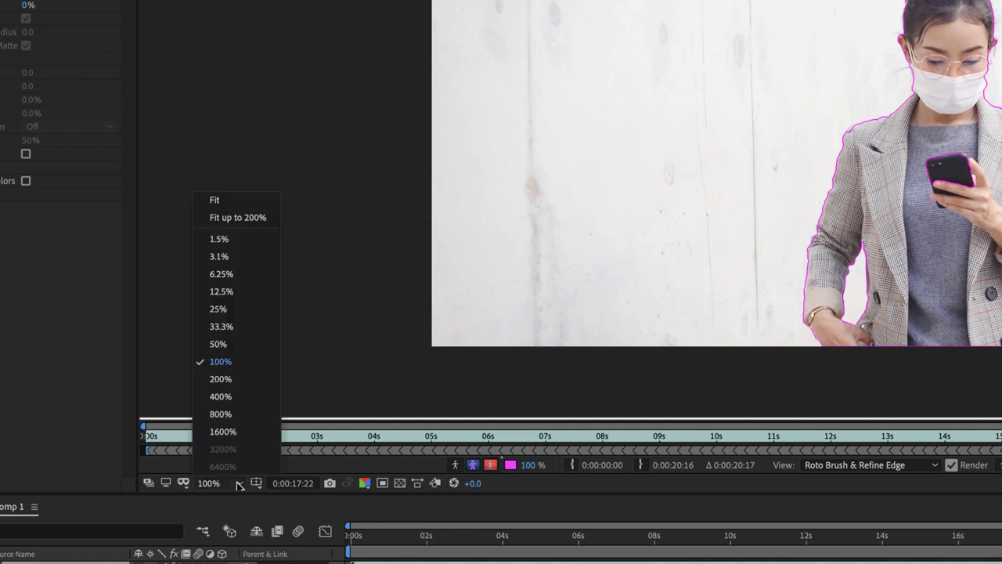
left_click(227, 200)
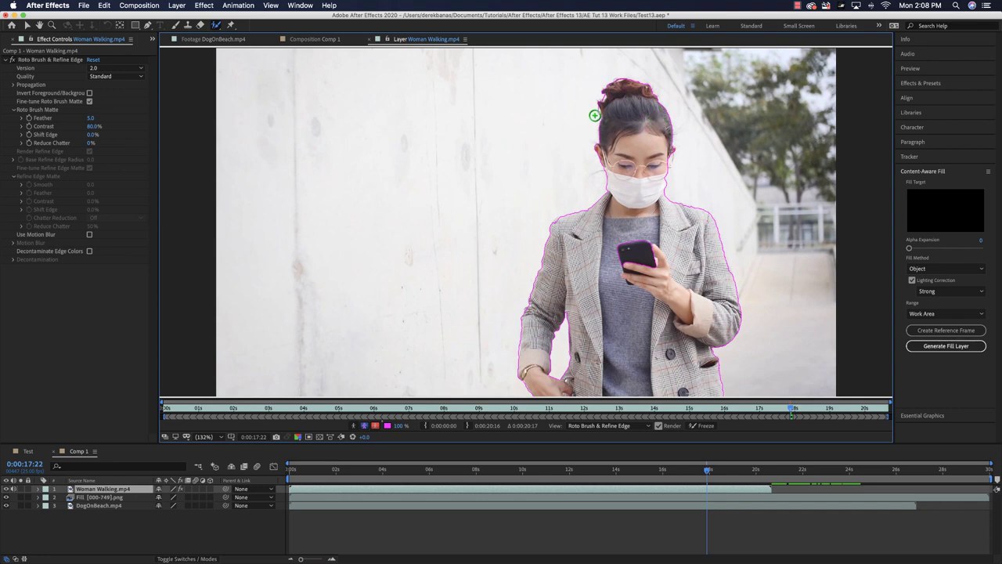
key("v")
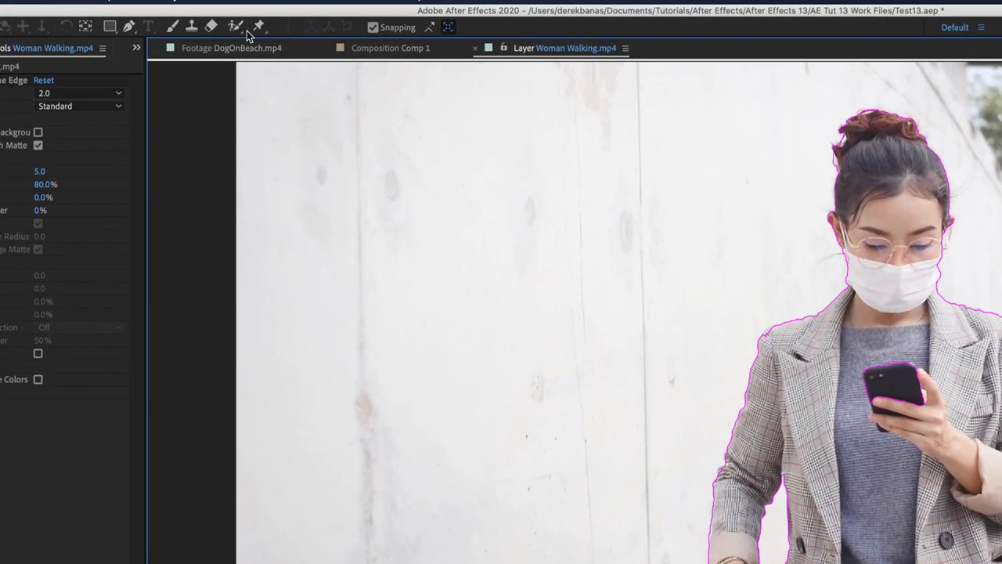
Paint Refine Edge strokes over the woman's hair bun, then fit the frame in the viewer.
left_click(217, 29)
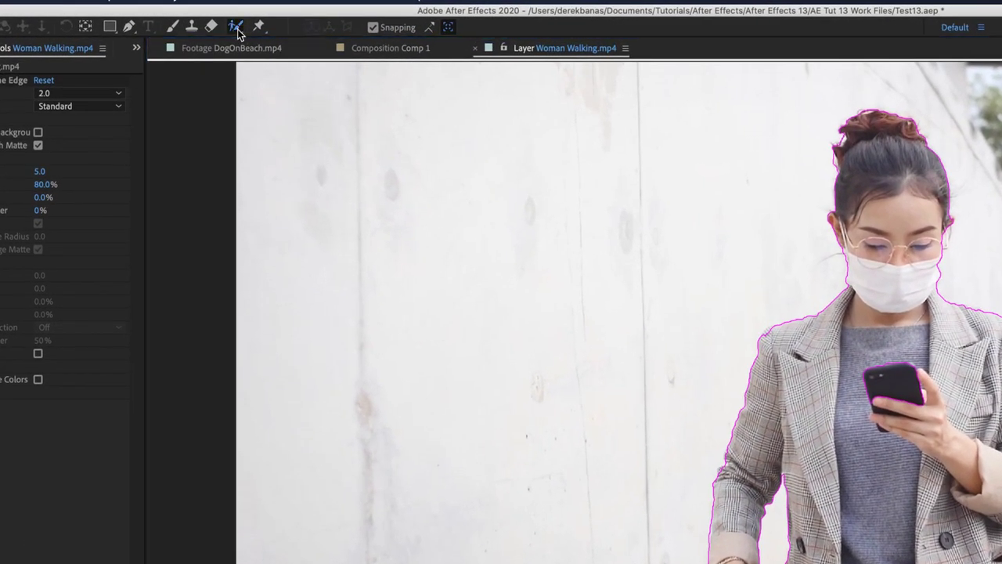
left_click(237, 31)
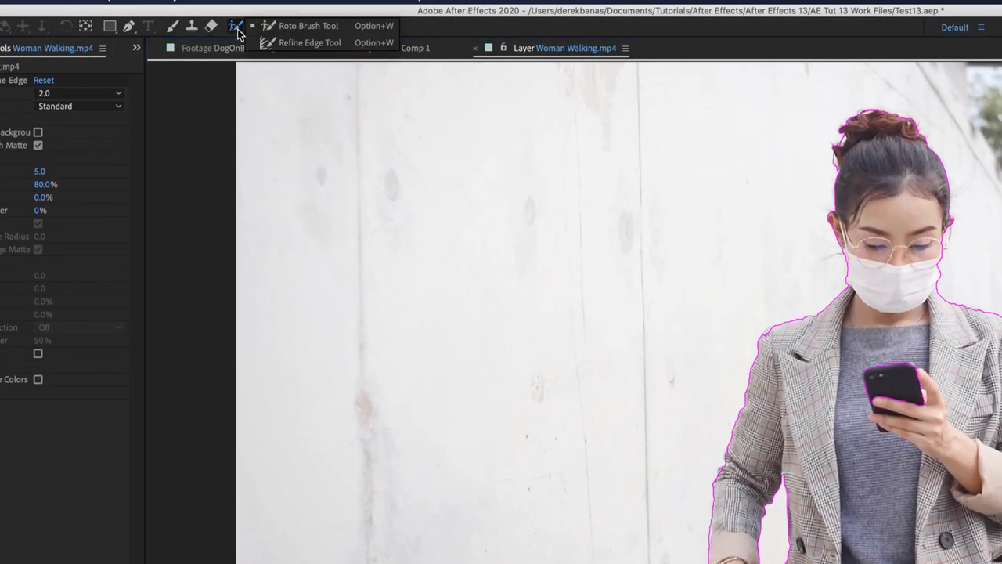
left_click(321, 44)
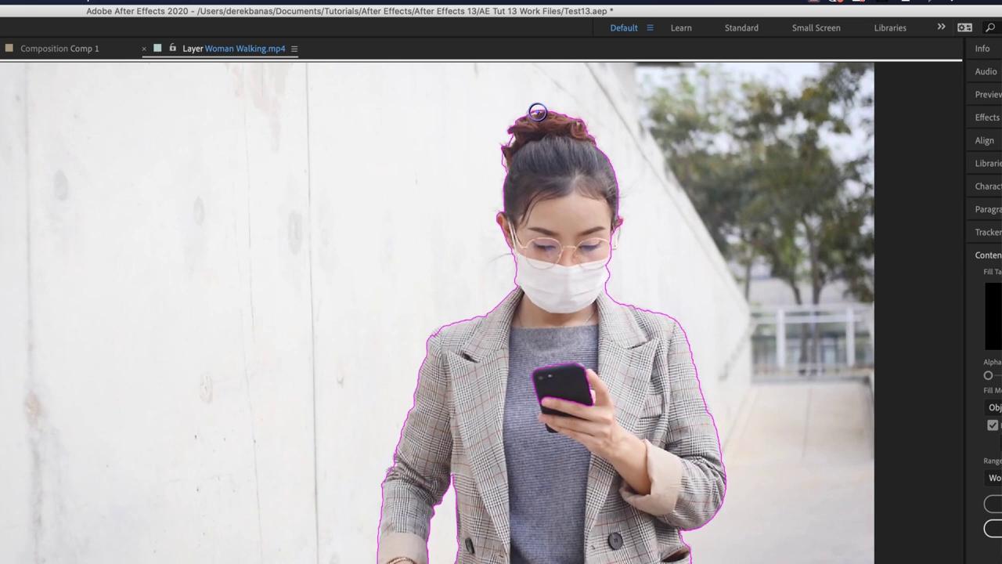
mouse_move(533, 114)
left_mouse_down()
mouse_move(512, 130)
mouse_move(503, 159)
mouse_move(501, 231)
mouse_move(519, 285)
left_mouse_up()
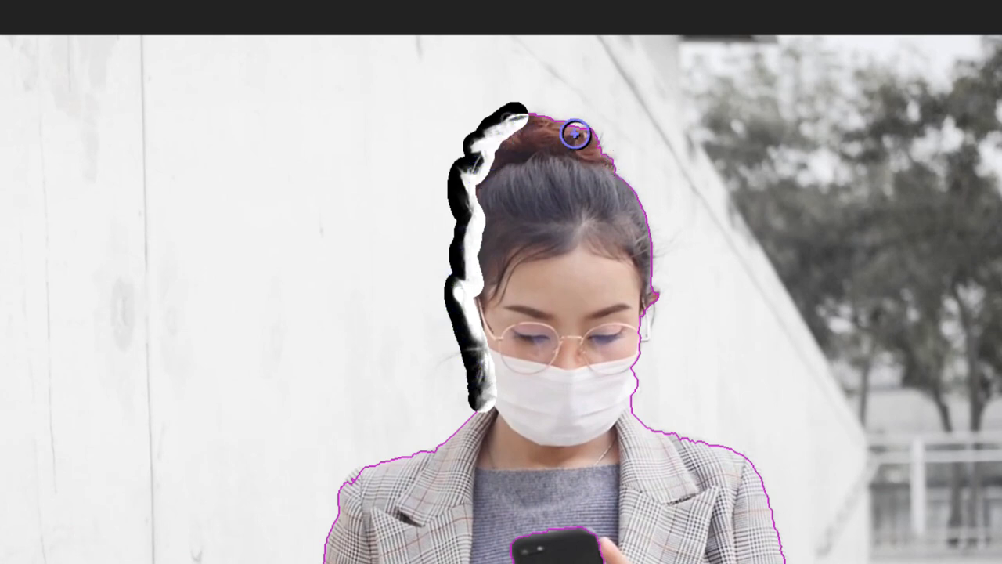
mouse_move(531, 112)
left_mouse_down()
mouse_move(609, 133)
mouse_move(602, 148)
mouse_move(651, 227)
mouse_move(656, 299)
mouse_move(638, 322)
mouse_move(633, 374)
mouse_move(644, 421)
left_mouse_up()
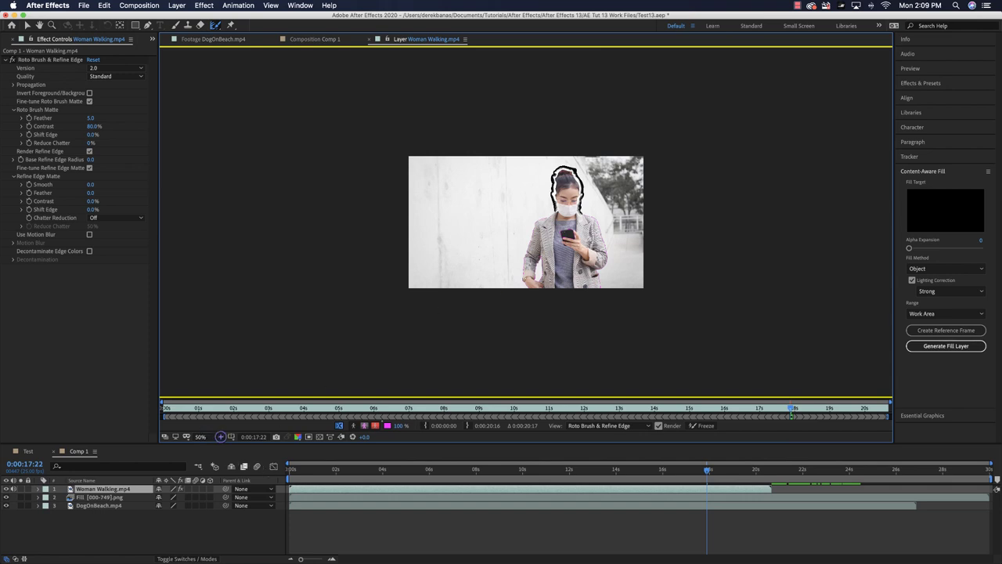
key("shift+slash")
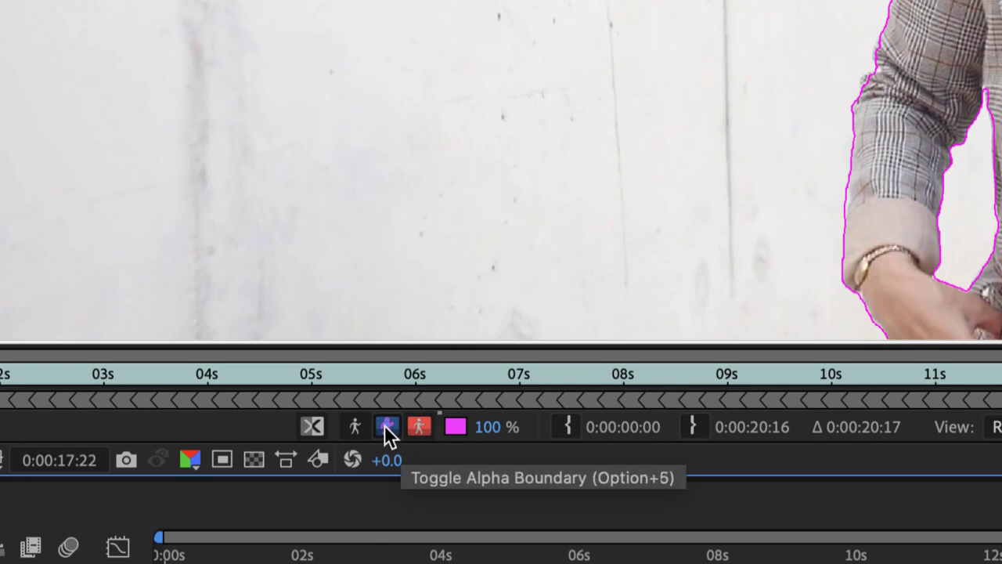
Preview the cut-out against white, add the phone top to the matte, then view it in Comp 1.
left_click(385, 426)
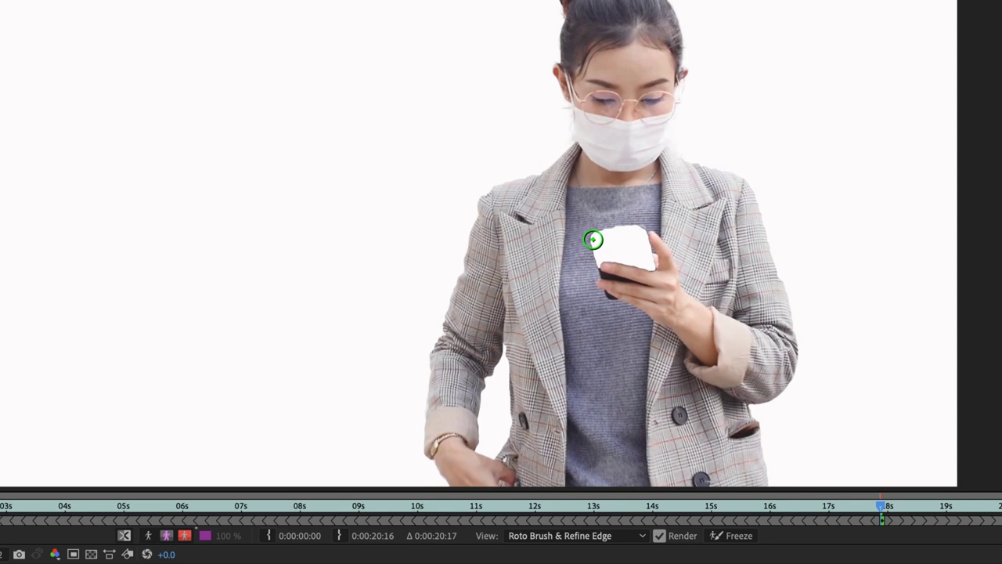
mouse_move(590, 239)
left_mouse_down()
mouse_move(642, 232)
mouse_move(648, 266)
mouse_move(610, 264)
mouse_move(633, 242)
mouse_move(633, 255)
mouse_move(606, 254)
left_mouse_up()
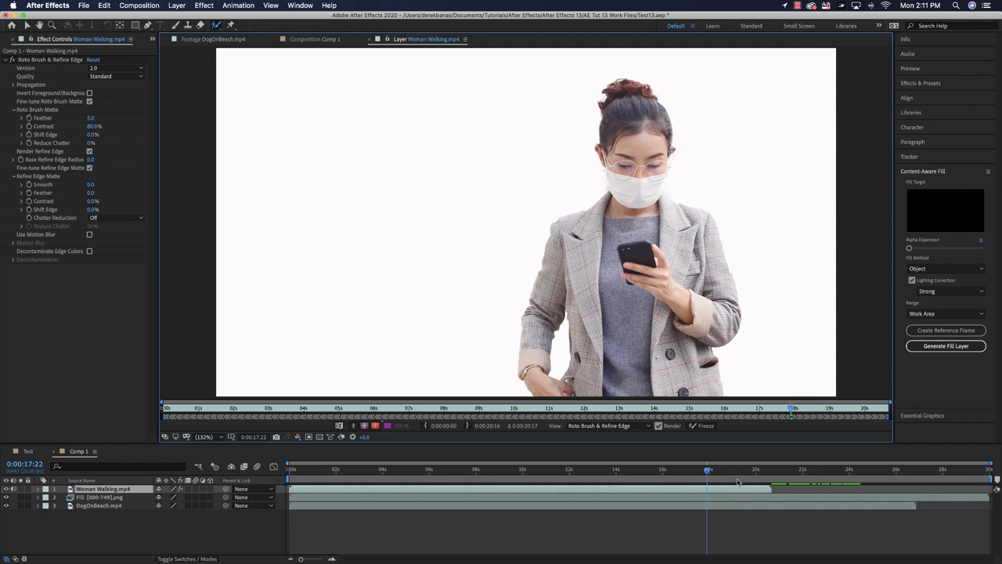
left_click_drag(707, 473, 291, 476)
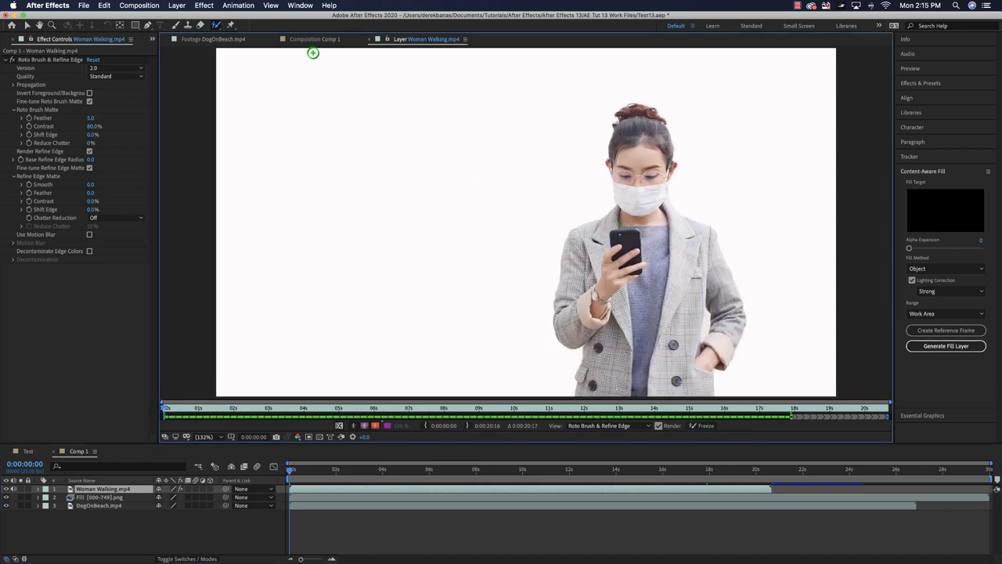
left_click(313, 39)
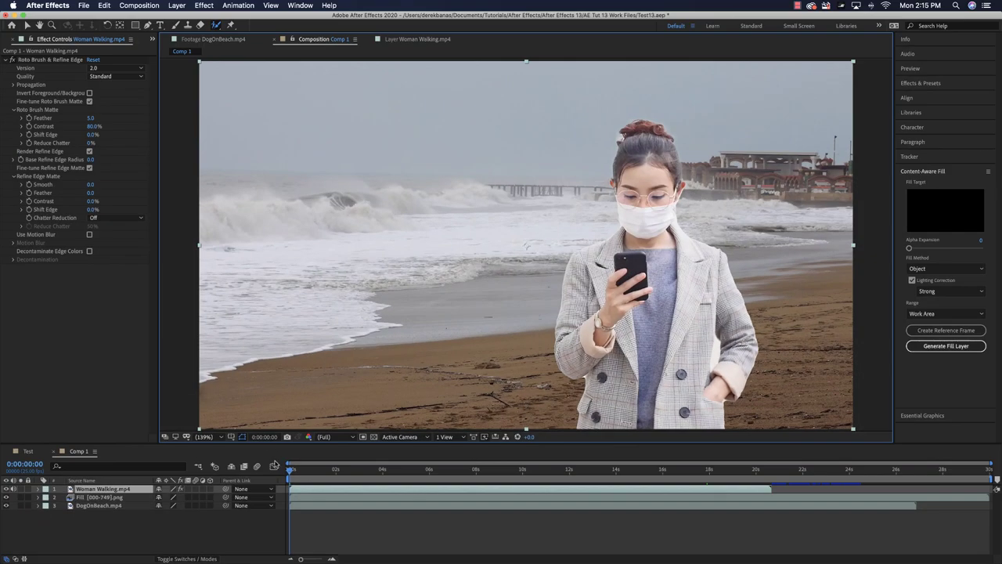
Play and stop the Comp 1 preview, rewind to frame 0, and return to the Woman Walking layer.
key("space")
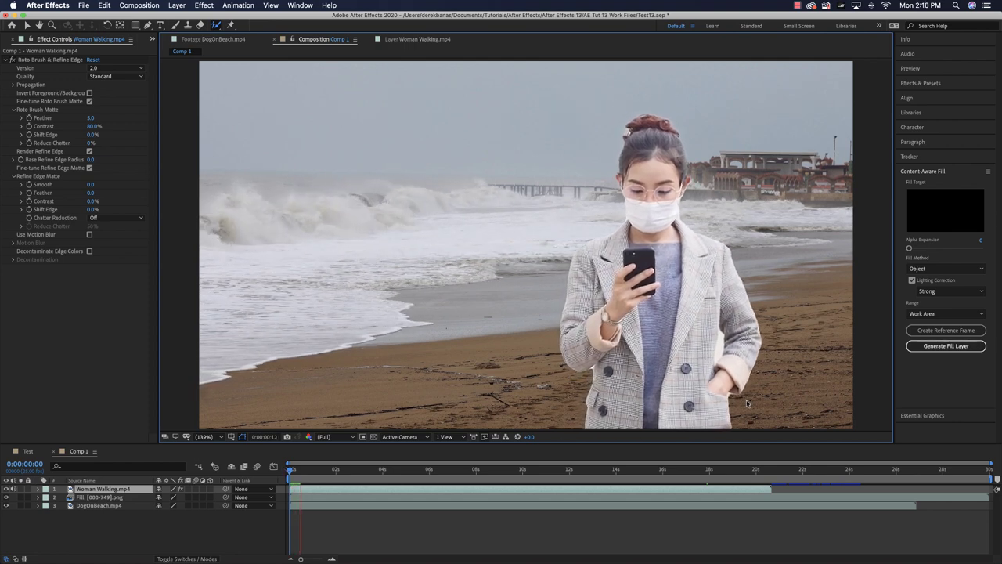
left_click(299, 471)
left_click_drag(293, 473, 269, 478)
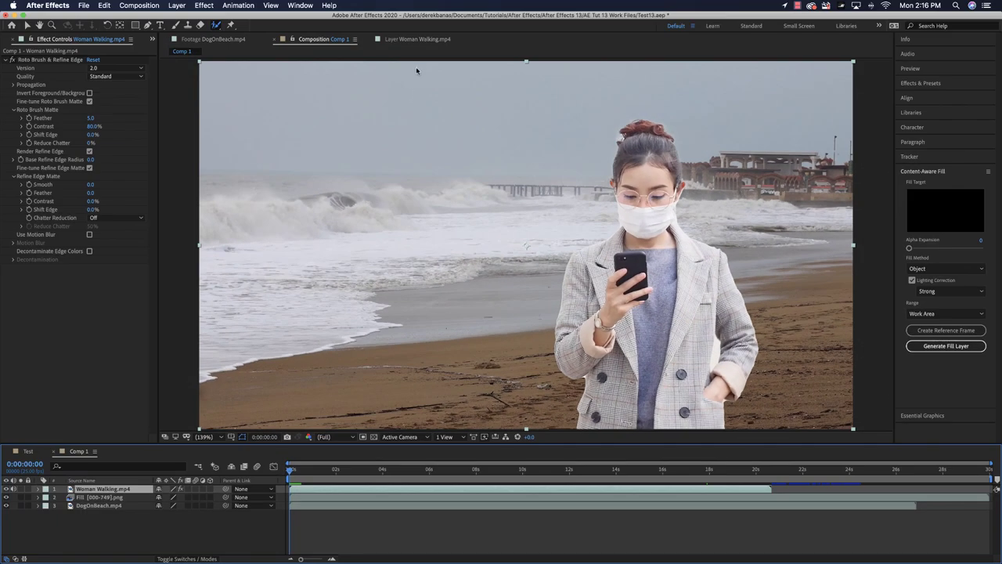
left_click(405, 41)
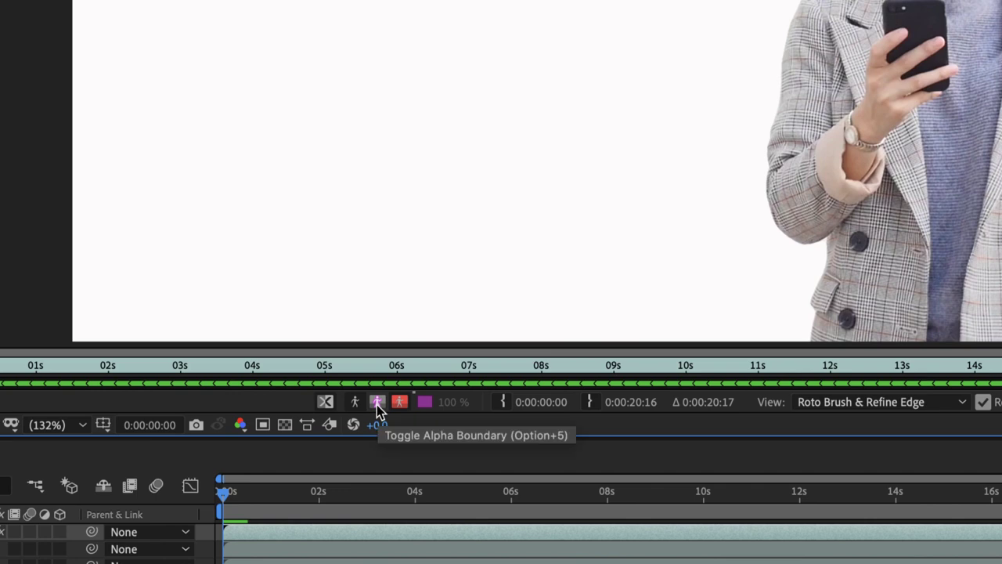
Turn the alpha boundary back on, subtract the gap by the jacket, and re-add the jacket edge.
left_click(377, 404)
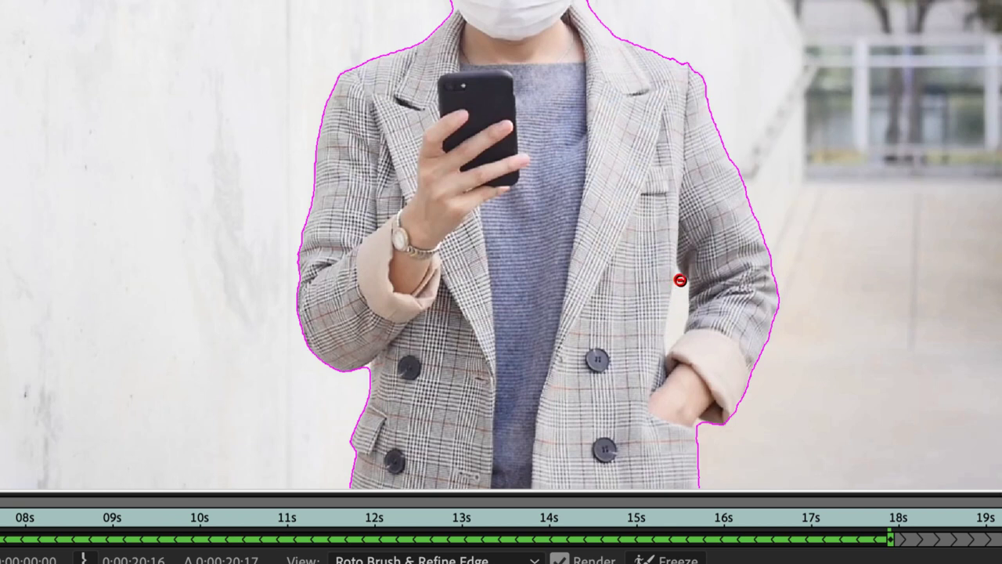
mouse_move(679, 285)
left_mouse_down()
mouse_move(669, 327)
mouse_move(682, 308)
mouse_move(676, 303)
left_mouse_up()
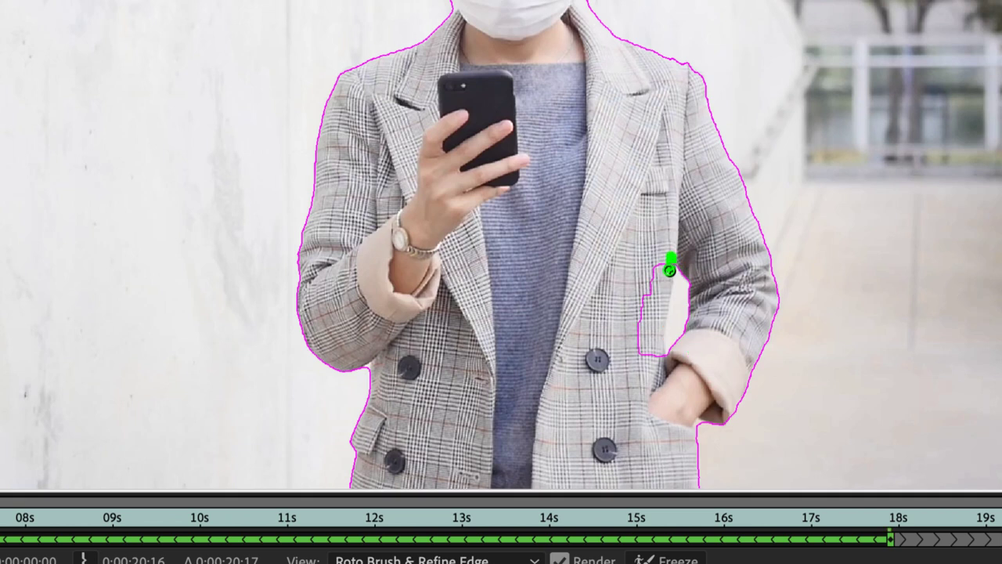
mouse_move(667, 286)
left_mouse_down()
mouse_move(662, 356)
mouse_move(649, 359)
mouse_move(642, 294)
mouse_move(670, 257)
left_mouse_up()
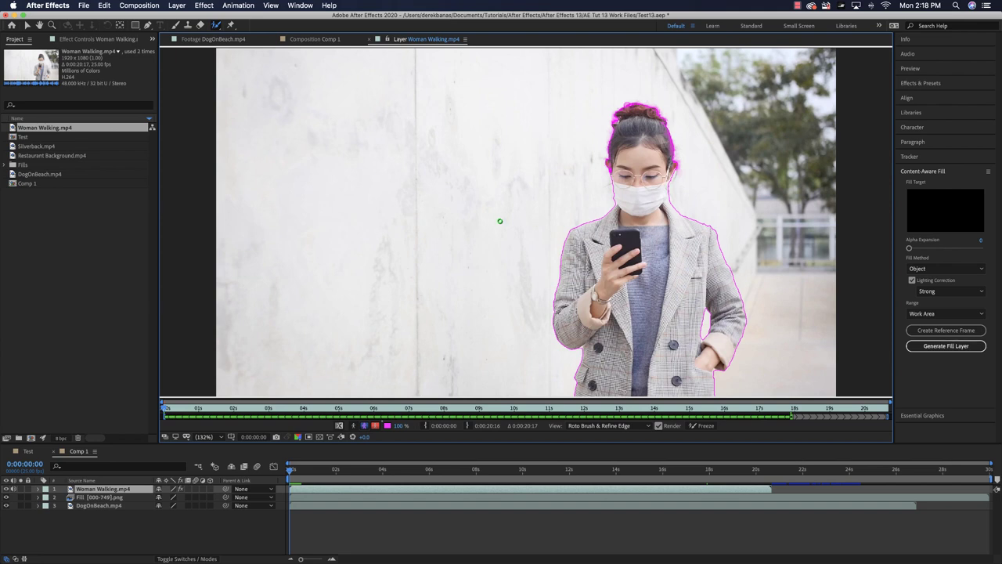
On the next frame, subtract the background beside the arm and re-add the jacket's inner edge.
left_click(290, 473)
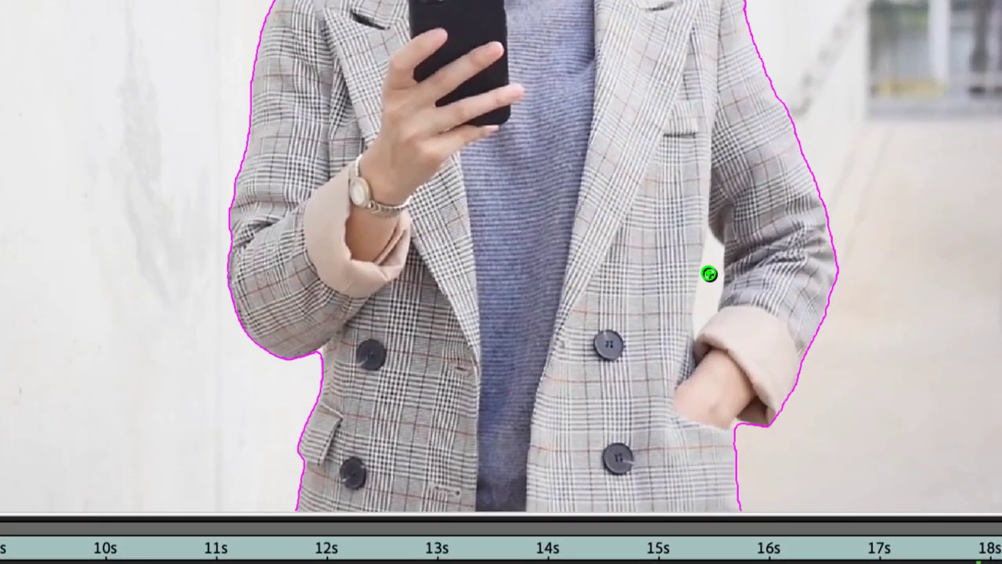
key("alt")
mouse_move(712, 247)
left_mouse_down()
mouse_move(697, 321)
mouse_move(714, 281)
mouse_move(712, 254)
mouse_move(693, 278)
left_mouse_up()
left_click_drag(702, 228, 686, 323)
scroll(647, 336, "down", 1)
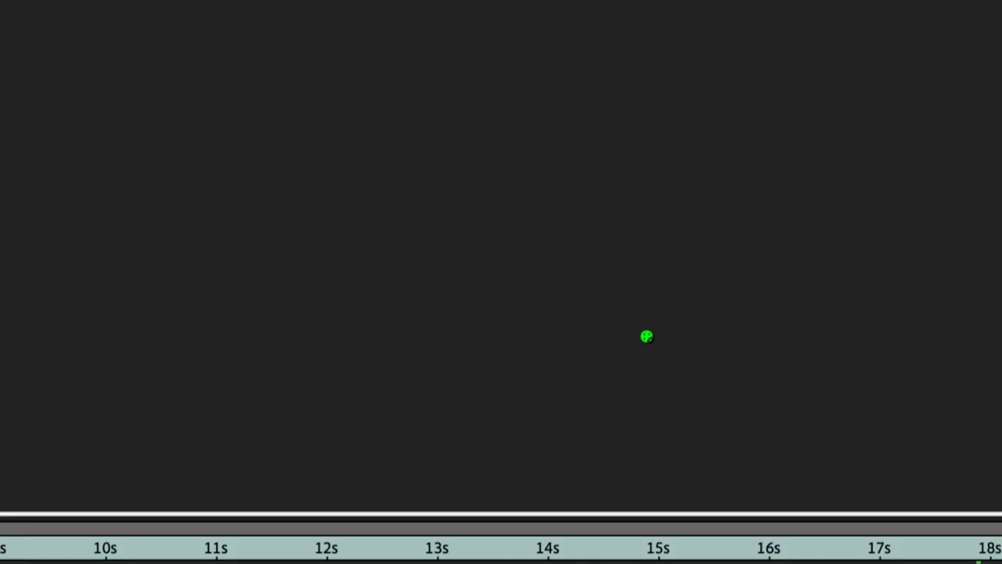
key("alt")
scroll(503, 243, "up", 1)
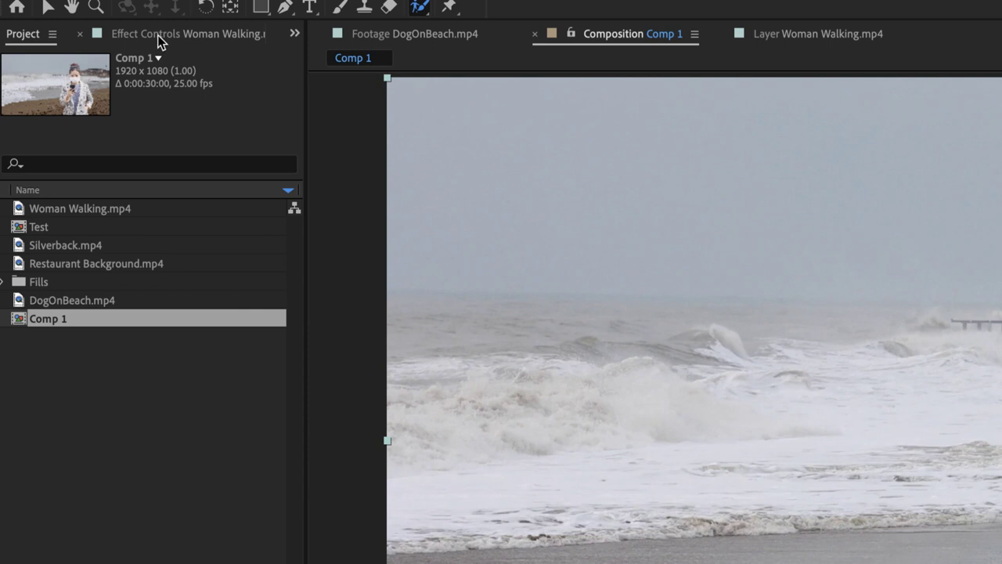
Show Woman Walking.mp4's Effect Controls and expand the Effects & Presets panel.
left_click(158, 36)
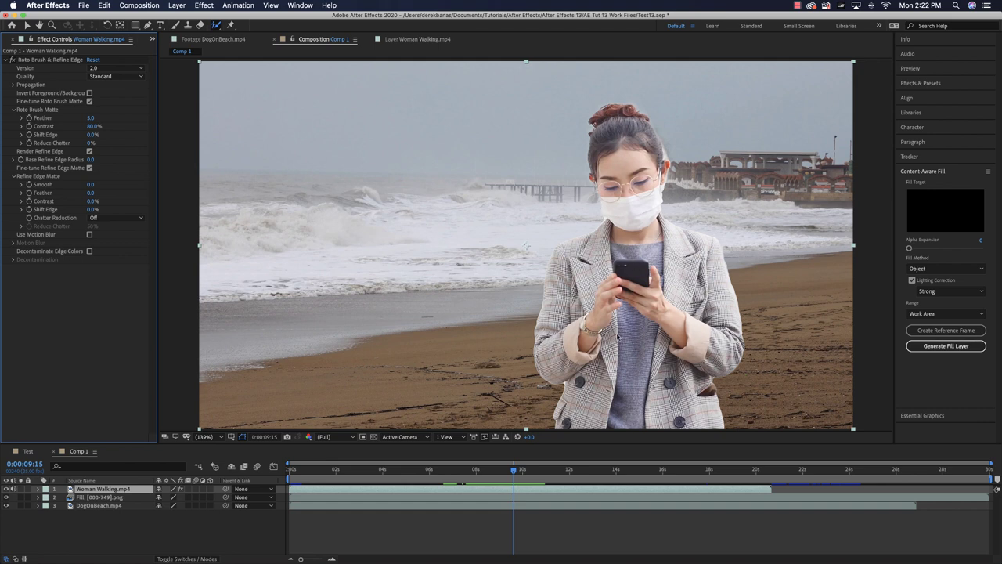
left_click(935, 83)
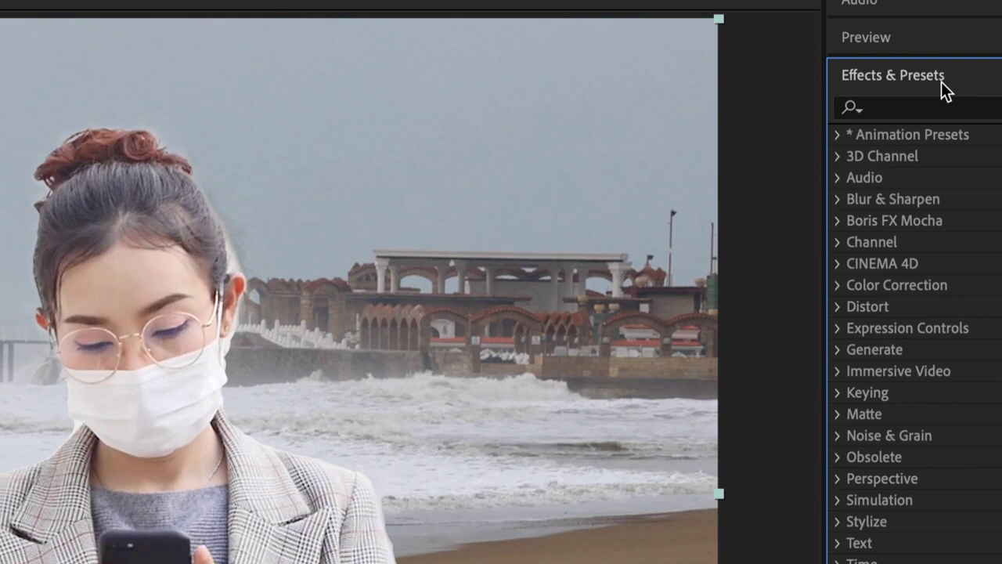
Search Effects & Presets for 'curves' and apply Curves to Woman Walking.mp4.
left_click(895, 109)
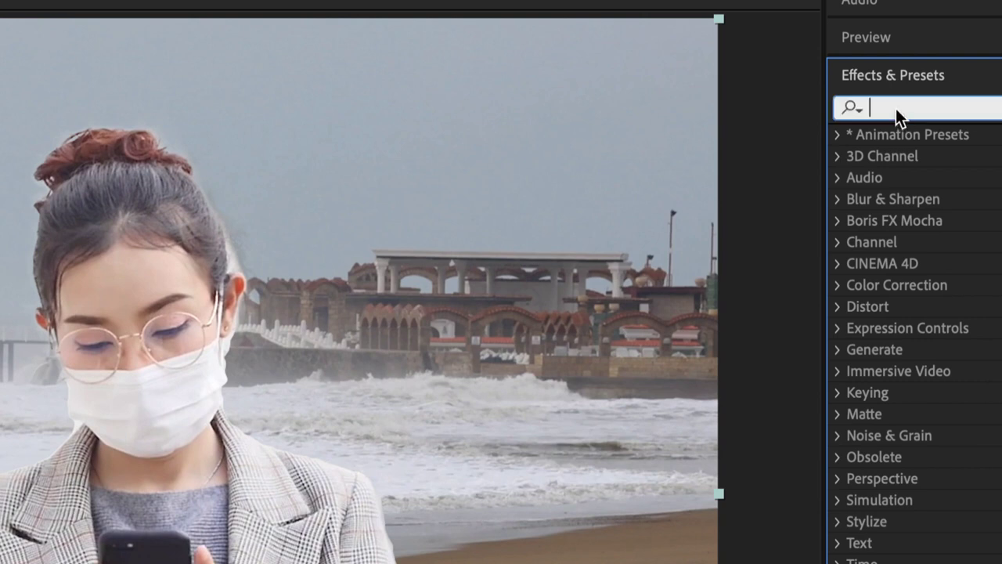
type("curves")
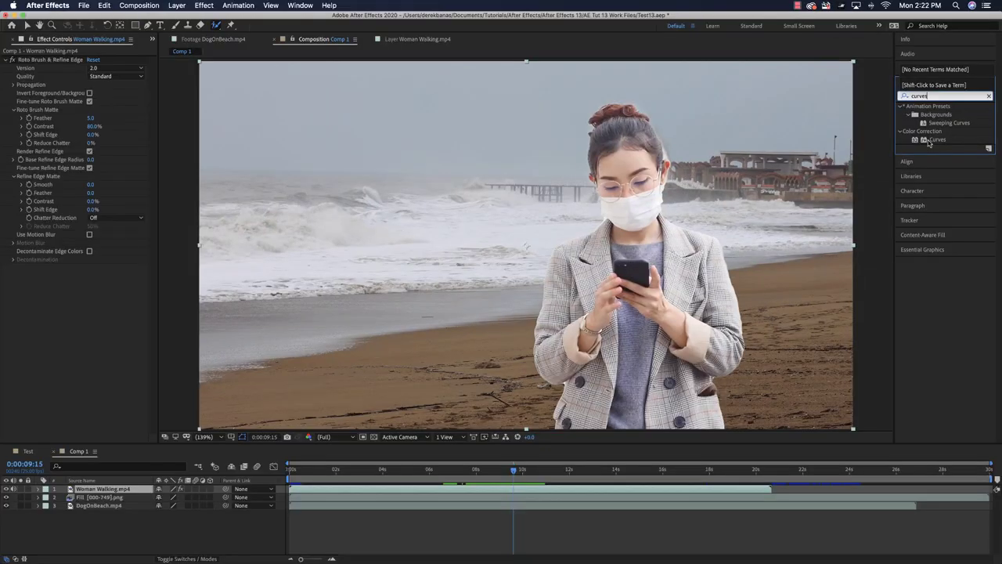
left_click_drag(918, 141, 127, 492)
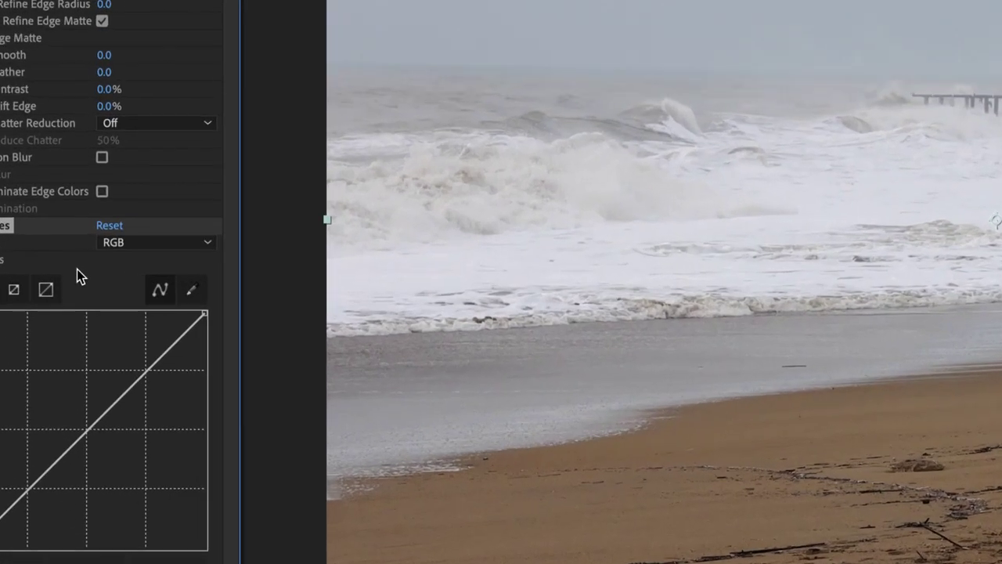
Keep the Curves channel on RGB and bend the curve slightly below the diagonal.
left_click(138, 244)
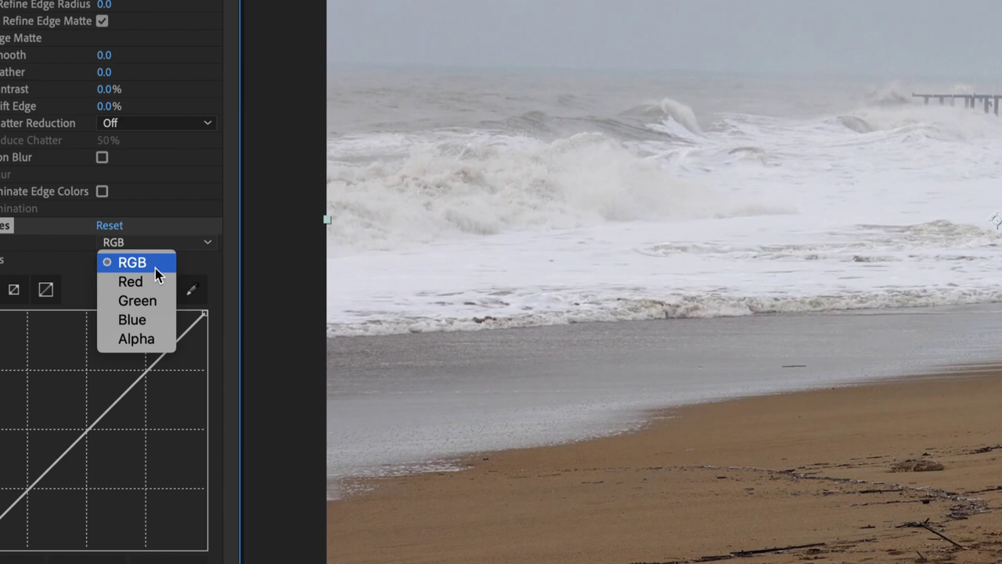
left_click(134, 268)
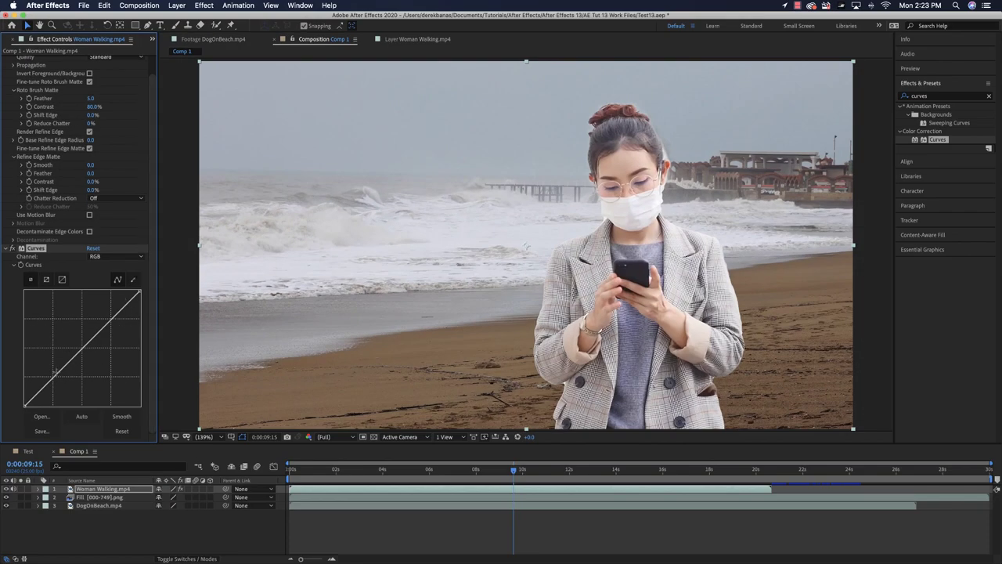
left_click_drag(55, 374, 65, 379)
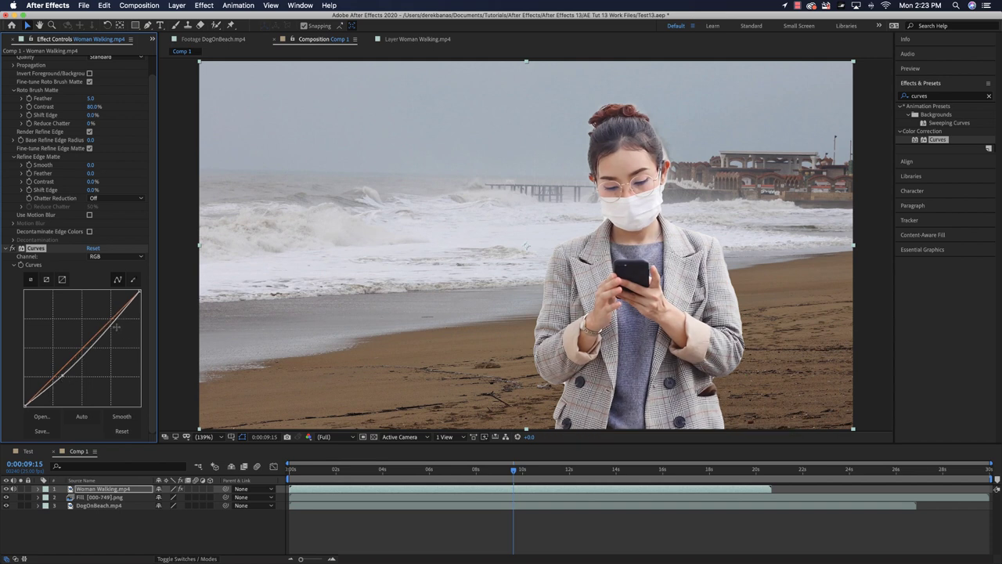
left_click_drag(109, 324, 116, 325)
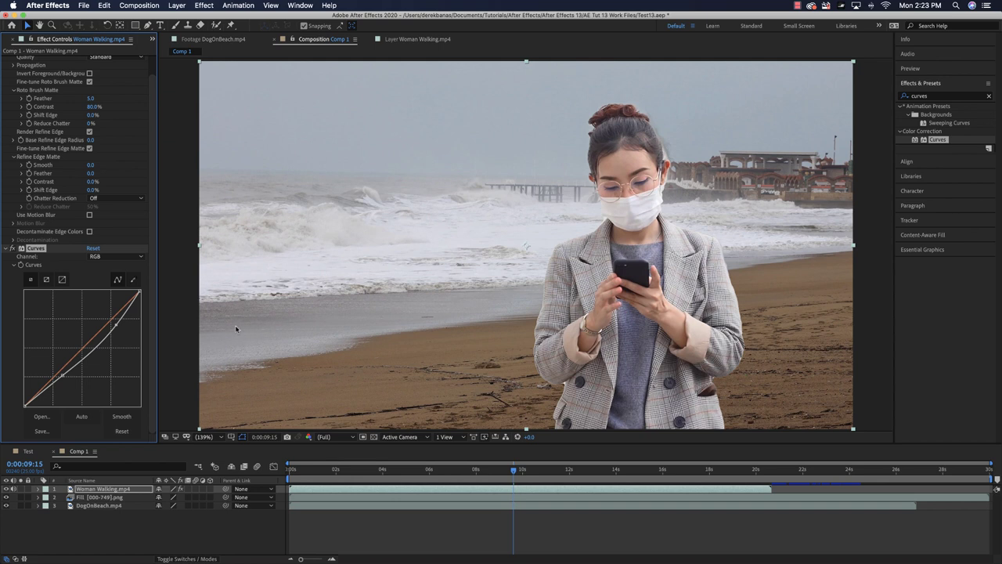
Bring the Project panel back into view and select Silverback.mp4.
left_click(152, 39)
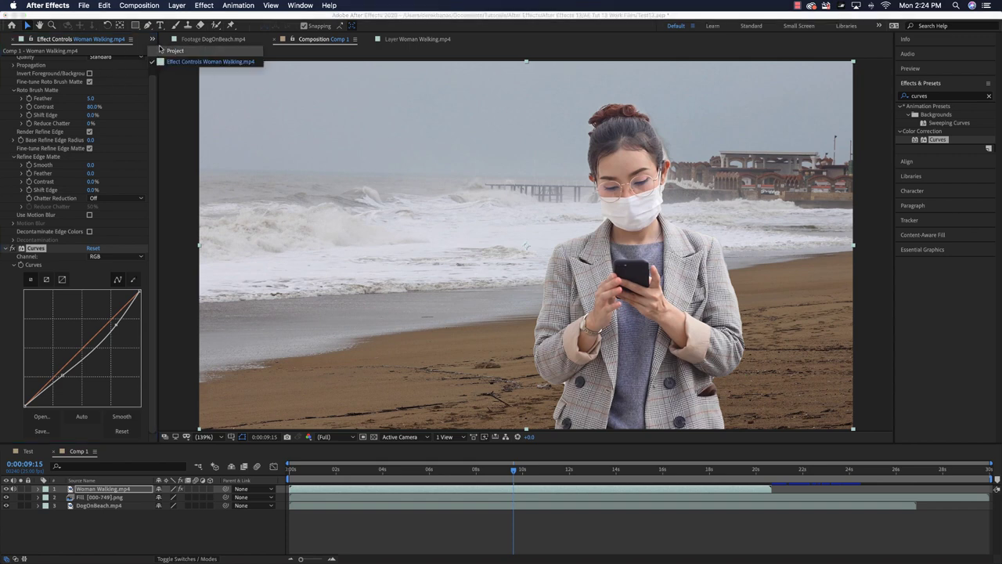
left_click(174, 50)
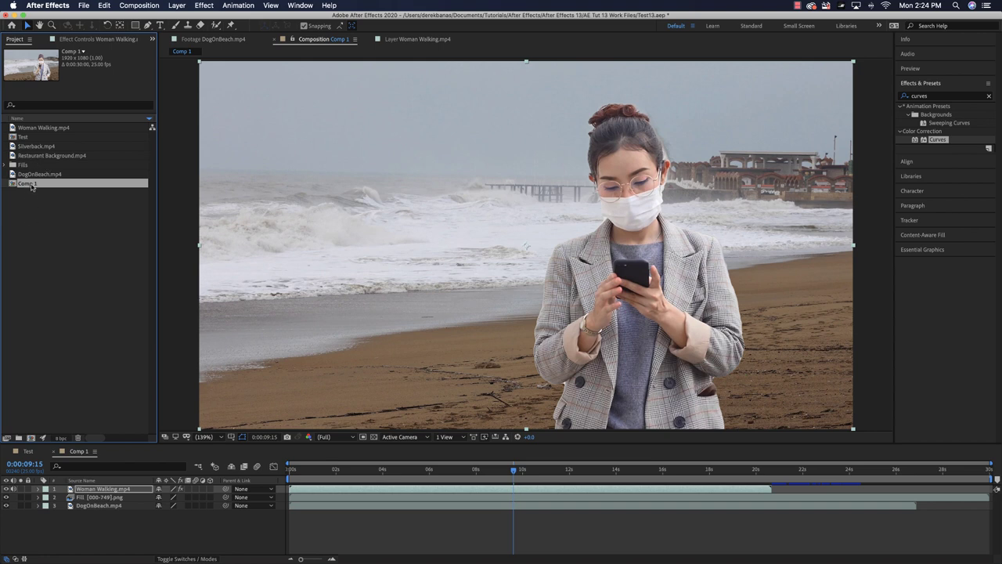
right_click(16, 213)
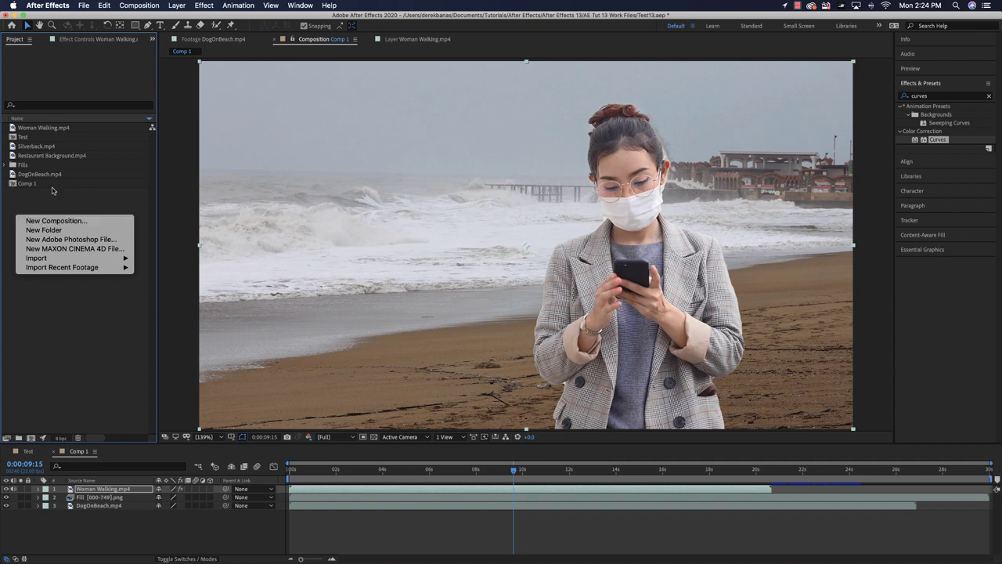
left_click(28, 207)
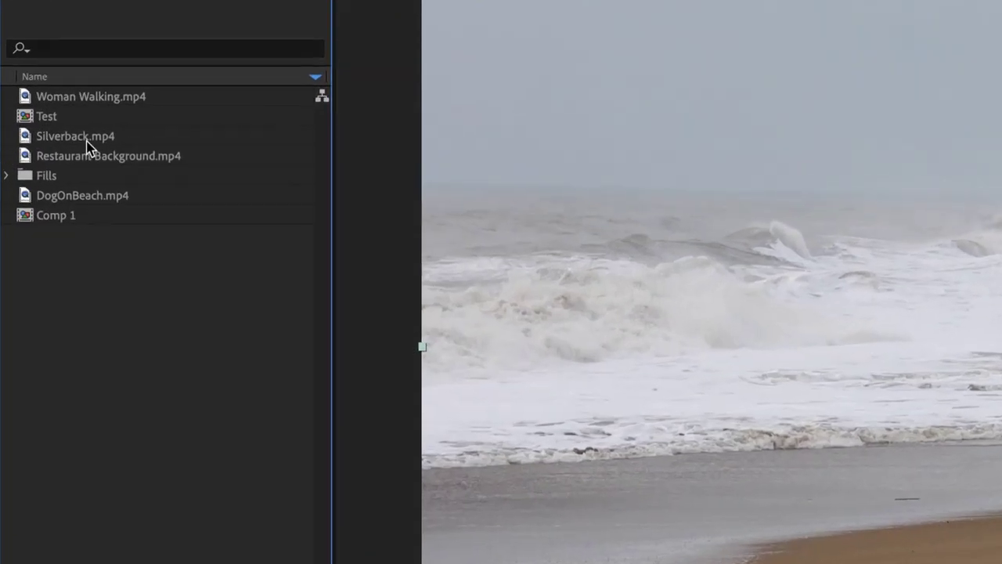
left_click(25, 146)
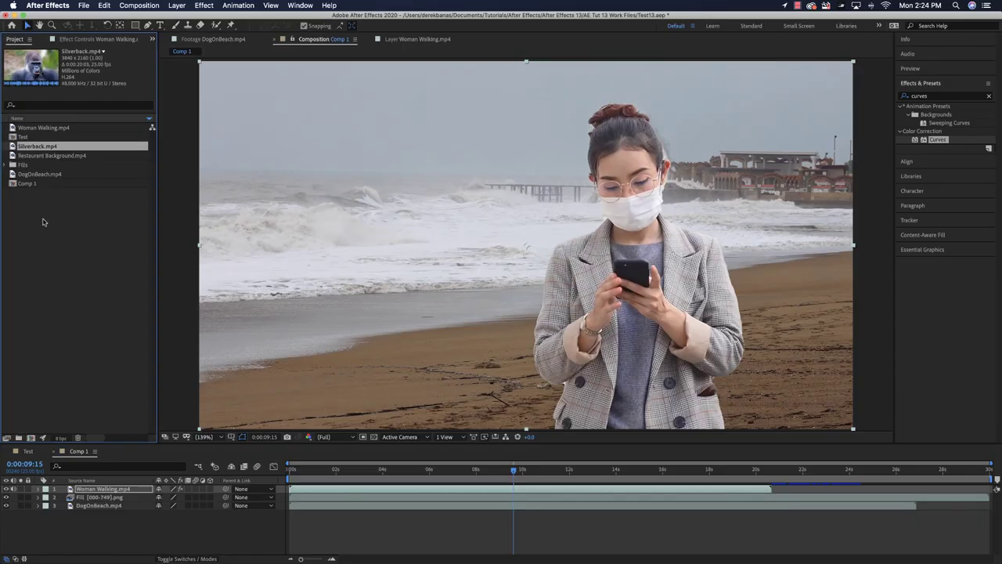
Create Comp 2 at 1920×1080, 25 fps, 30 seconds with a white background.
right_click(74, 373)
left_click(104, 226)
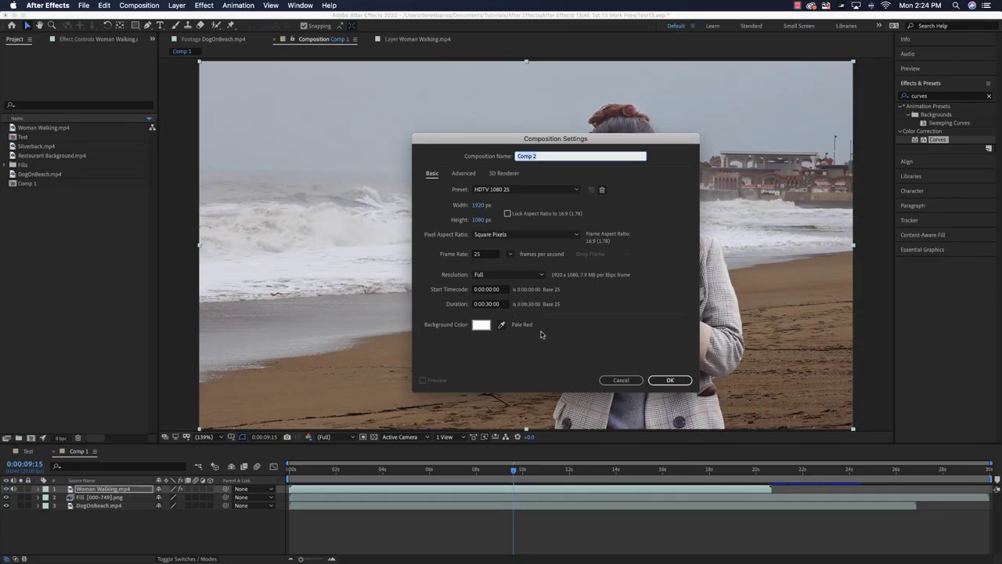
left_click(670, 381)
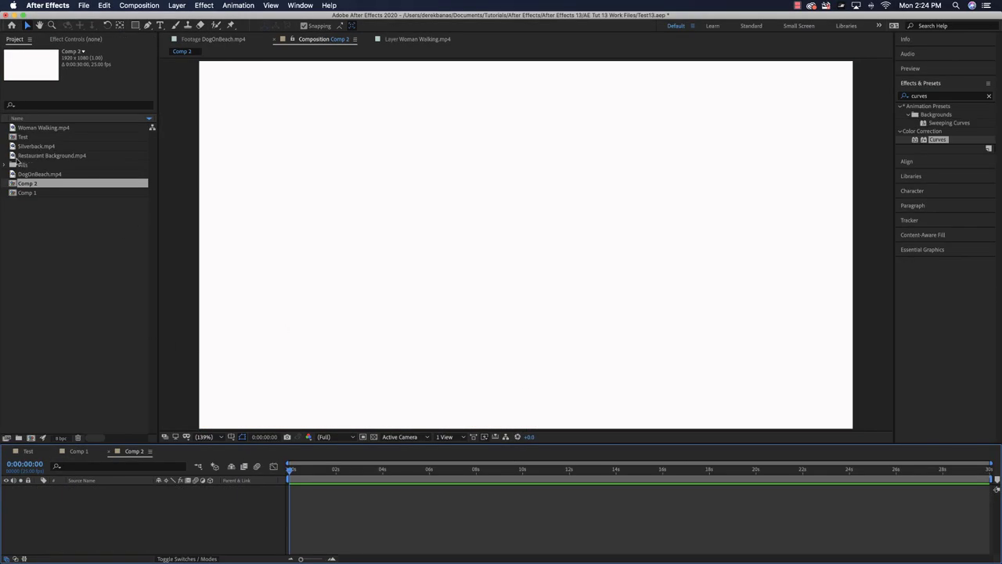
Add Restaurant Background.mp4, then Silverback.mp4 on top, and expand Silverback's Transform properties.
left_click_drag(22, 156, 48, 495)
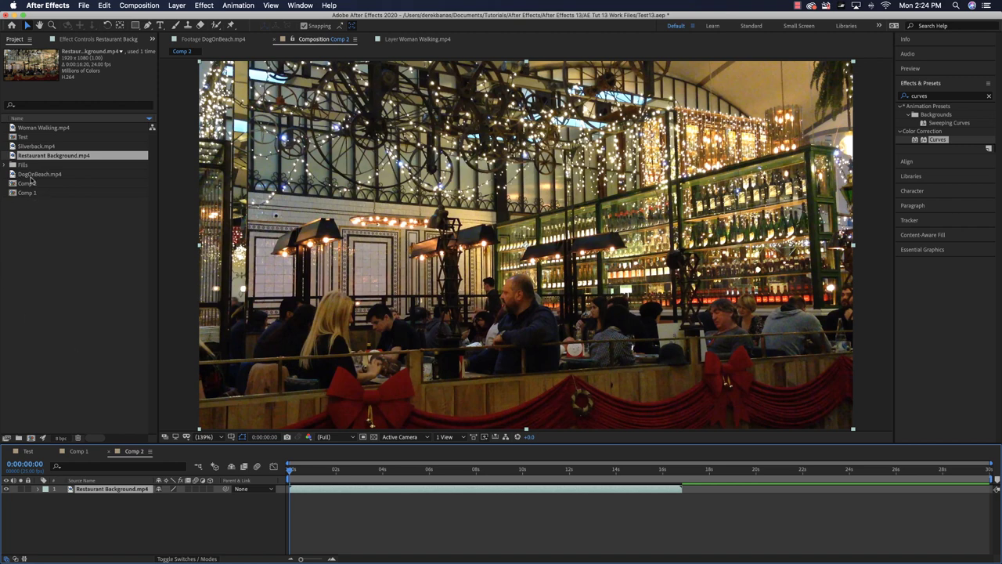
left_click_drag(15, 149, 62, 501)
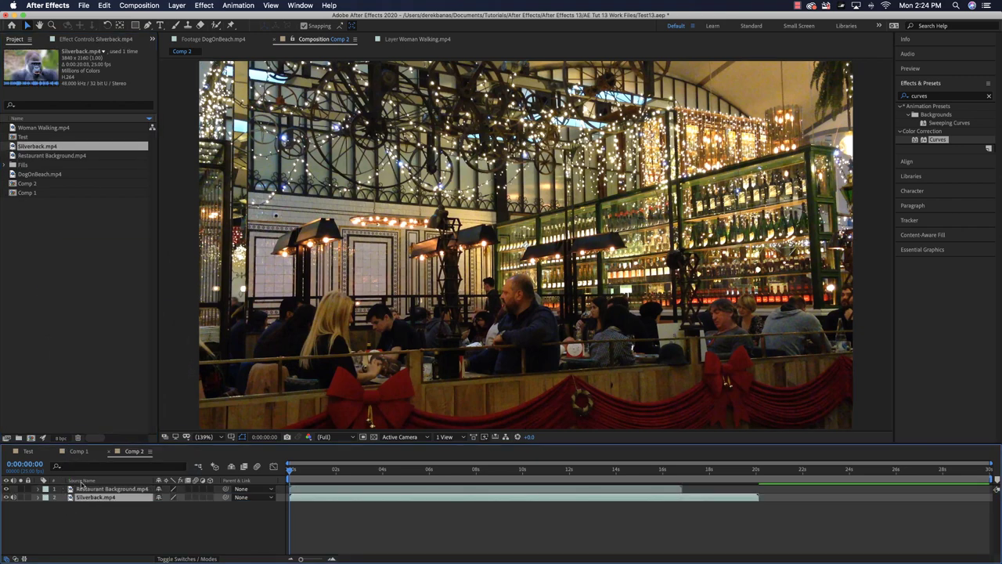
left_click_drag(82, 485, 75, 507)
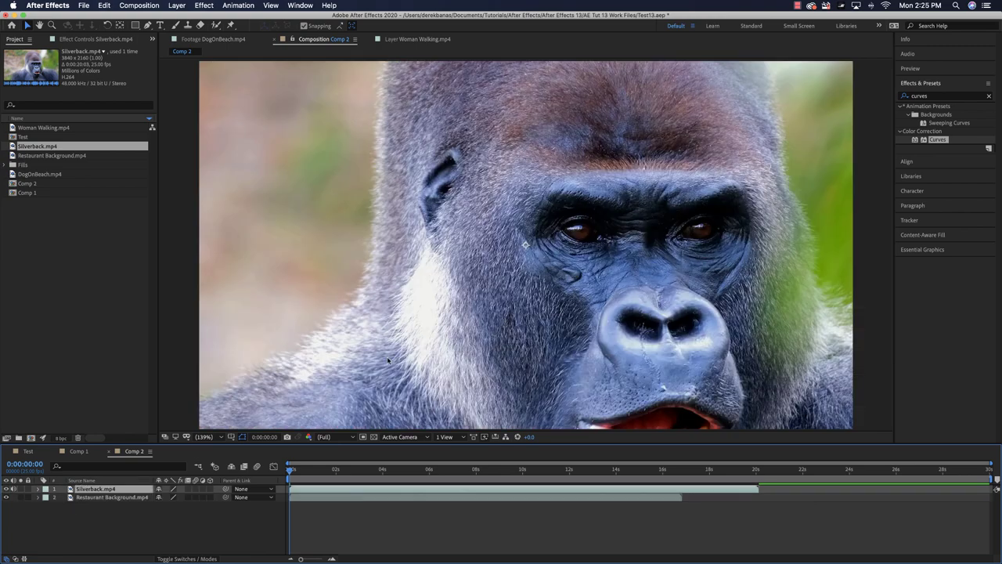
left_click(36, 488)
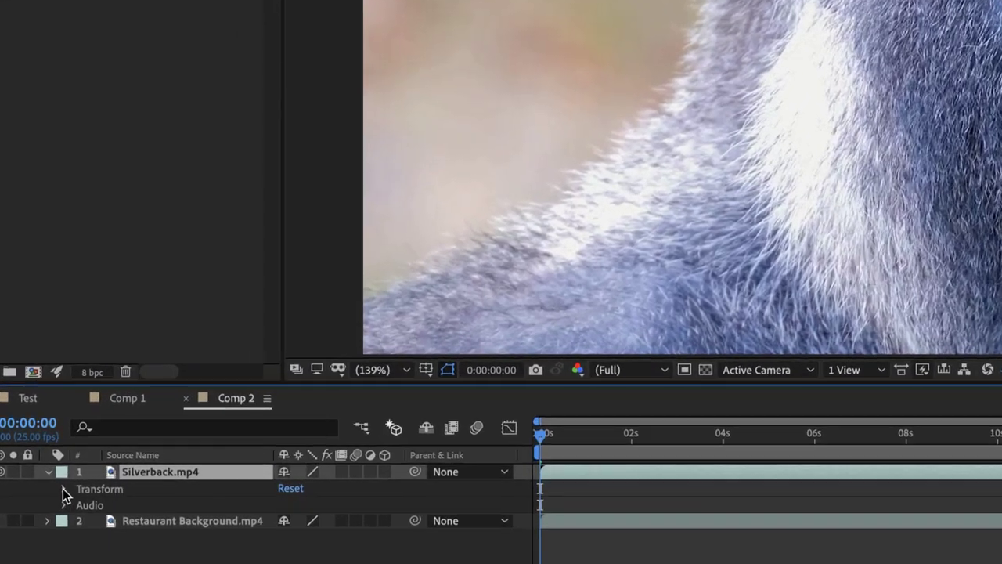
left_click(45, 497)
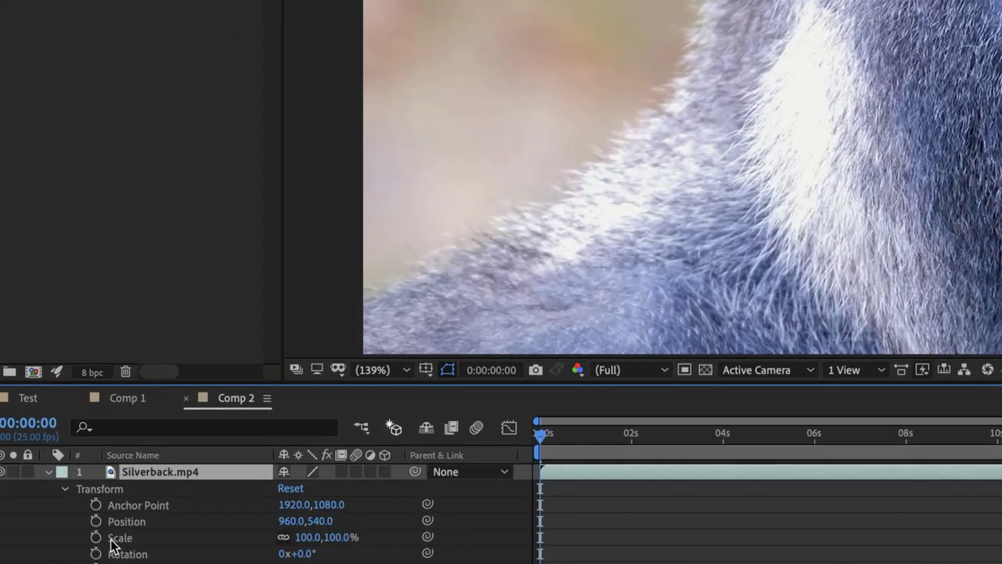
Scale Silverback.mp4 to 26% and position it in the frame's lower-right corner.
left_click_drag(290, 539, 272, 543)
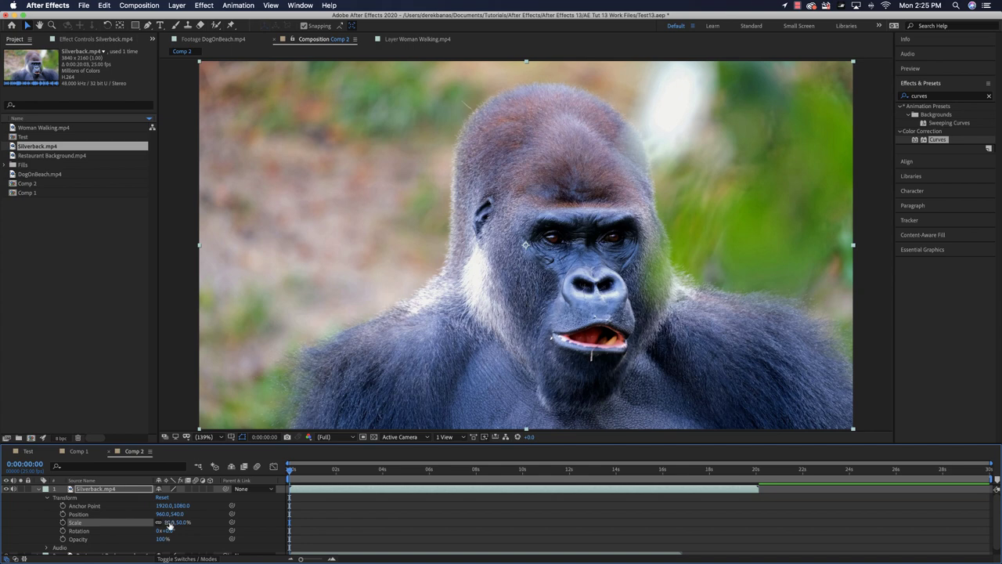
left_click_drag(160, 521, 160, 521)
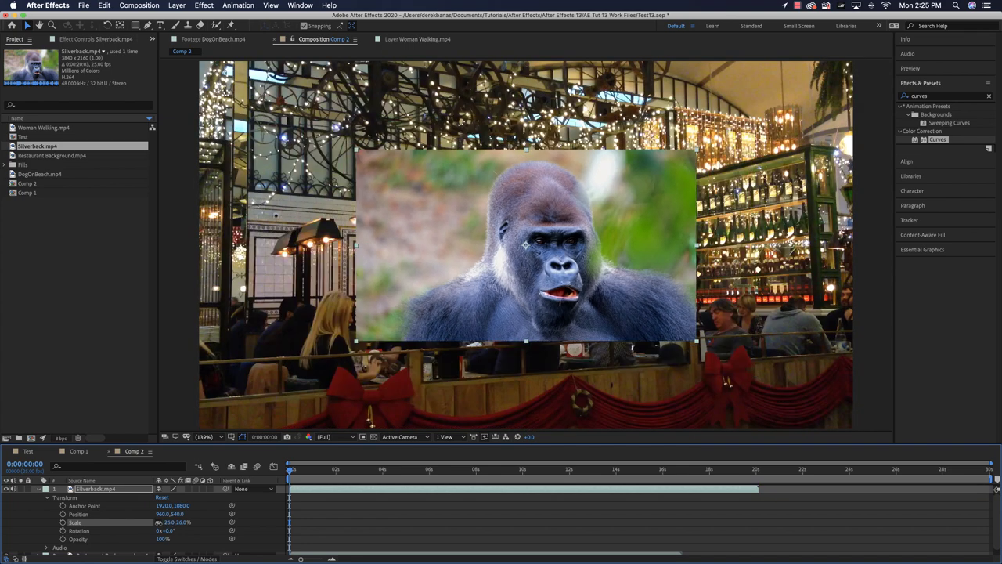
left_click_drag(560, 295, 682, 337)
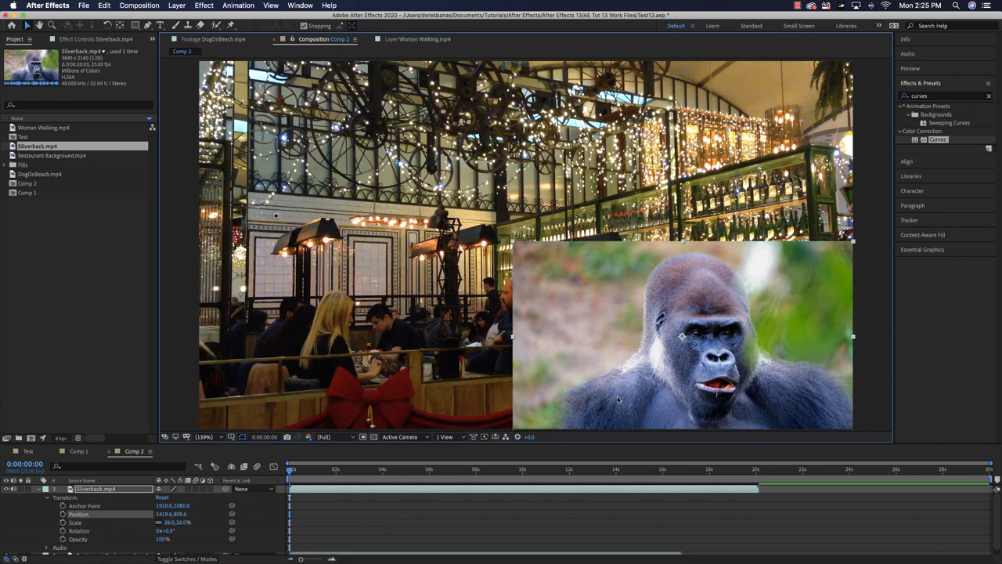
key("shift+Up")
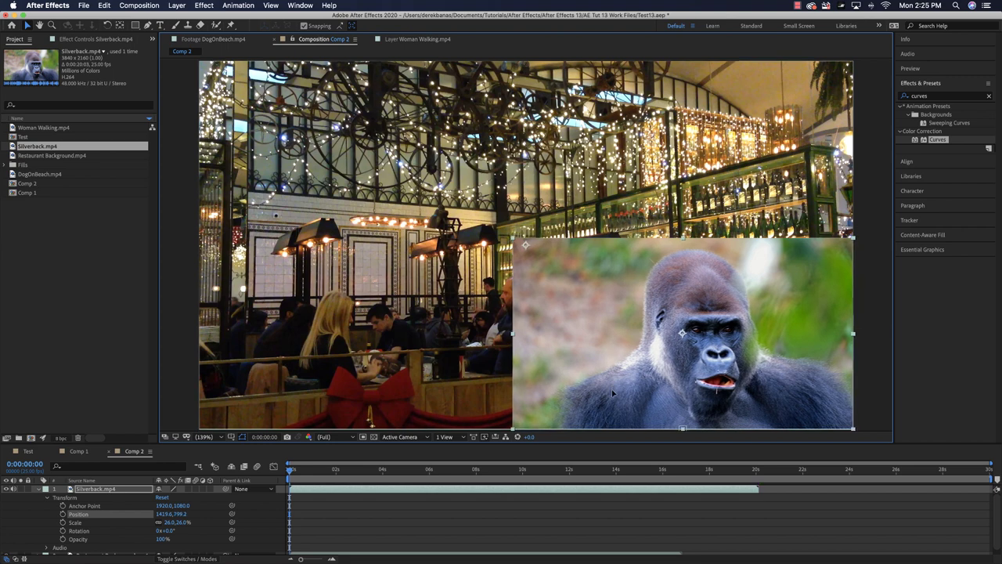
left_click_drag(612, 392, 614, 393)
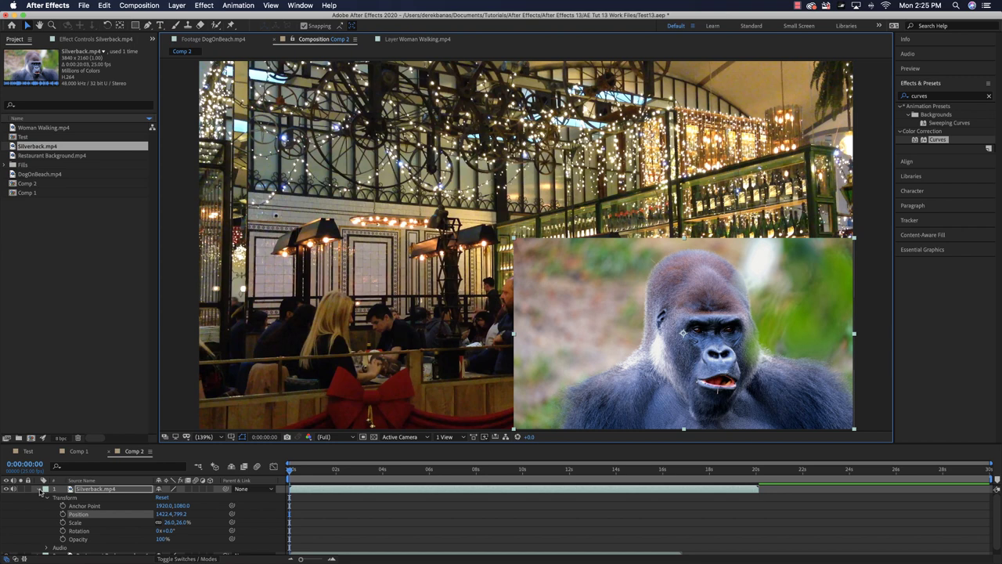
left_click(40, 489)
Open Silverback.mp4 in Layer view and paint an enlarged Roto Brush stroke across the gorilla's head.
double_click(101, 489)
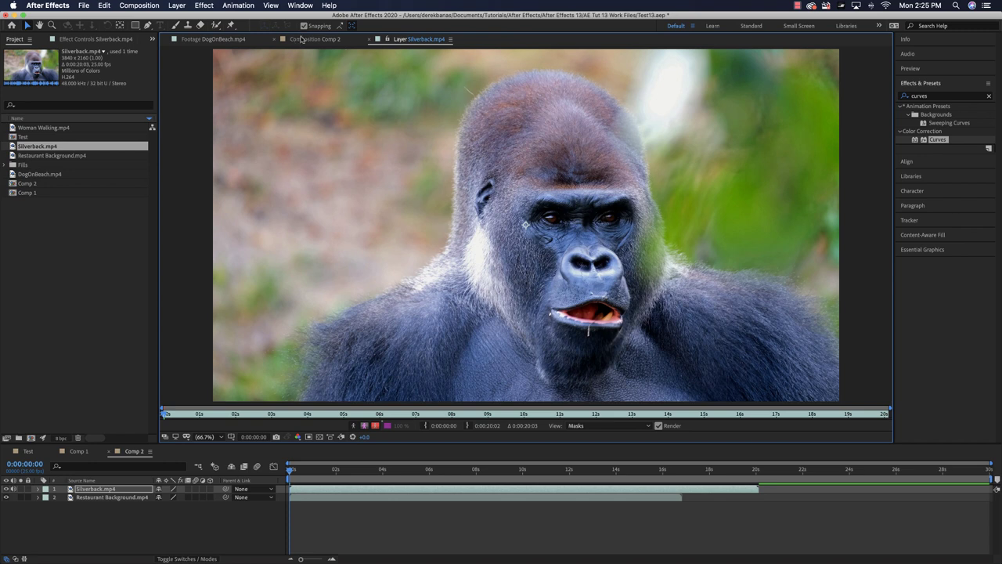
left_click(217, 26)
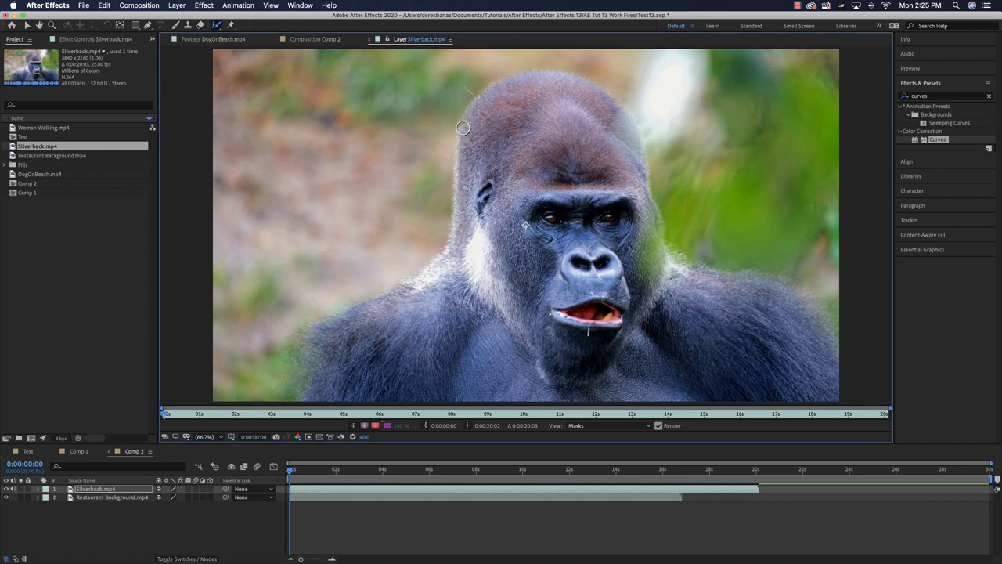
left_click_drag(462, 128, 468, 127)
mouse_move(540, 90)
left_mouse_down()
mouse_move(503, 104)
mouse_move(453, 270)
mouse_move(333, 344)
mouse_move(322, 397)
mouse_move(565, 387)
mouse_move(612, 293)
mouse_move(628, 156)
mouse_move(603, 108)
mouse_move(527, 97)
left_mouse_up()
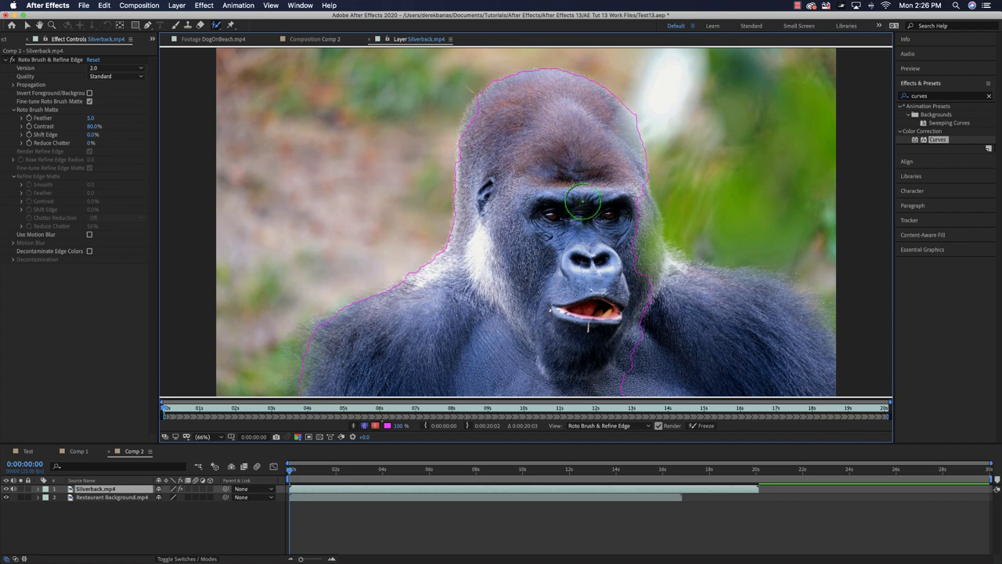
Paint foreground strokes over the head, brow and right shoulder, then start subtracting above the head.
left_click_drag(492, 115, 479, 155)
mouse_move(616, 182)
left_mouse_down()
mouse_move(644, 261)
mouse_move(689, 292)
mouse_move(658, 300)
mouse_move(646, 369)
mouse_move(629, 387)
mouse_move(655, 365)
left_mouse_up()
mouse_move(697, 288)
left_mouse_down()
mouse_move(775, 302)
mouse_move(821, 391)
mouse_move(658, 385)
mouse_move(696, 326)
mouse_move(723, 316)
mouse_move(753, 319)
mouse_move(782, 365)
mouse_move(744, 368)
mouse_move(701, 353)
mouse_move(752, 346)
left_mouse_up()
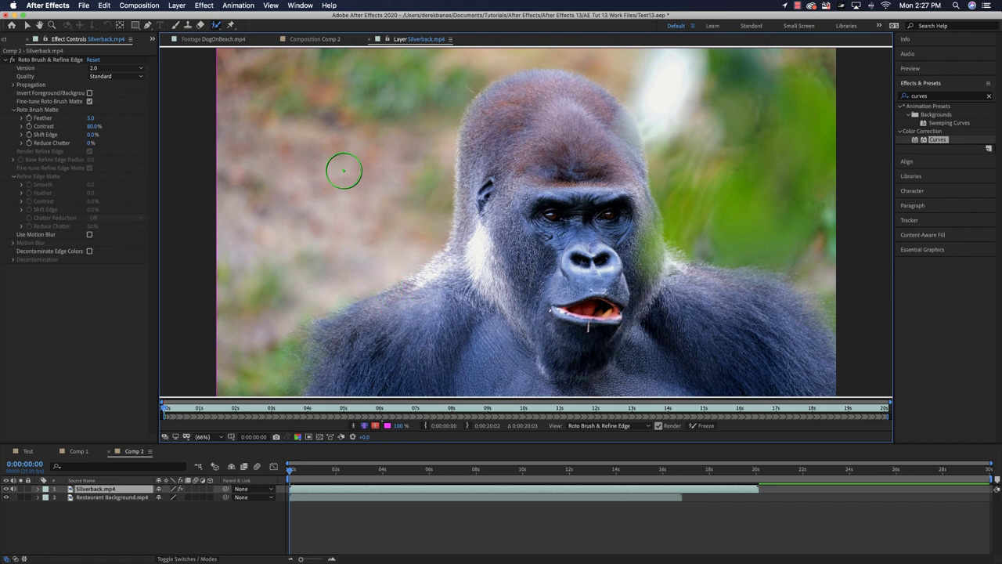
mouse_move(478, 66)
left_mouse_down()
mouse_move(434, 121)
mouse_move(434, 188)
mouse_move(419, 238)
mouse_move(389, 260)
mouse_move(306, 286)
mouse_move(268, 313)
mouse_move(250, 342)
mouse_move(251, 374)
mouse_move(221, 377)
mouse_move(212, 284)
mouse_move(258, 8)
mouse_move(480, 57)
left_mouse_up()
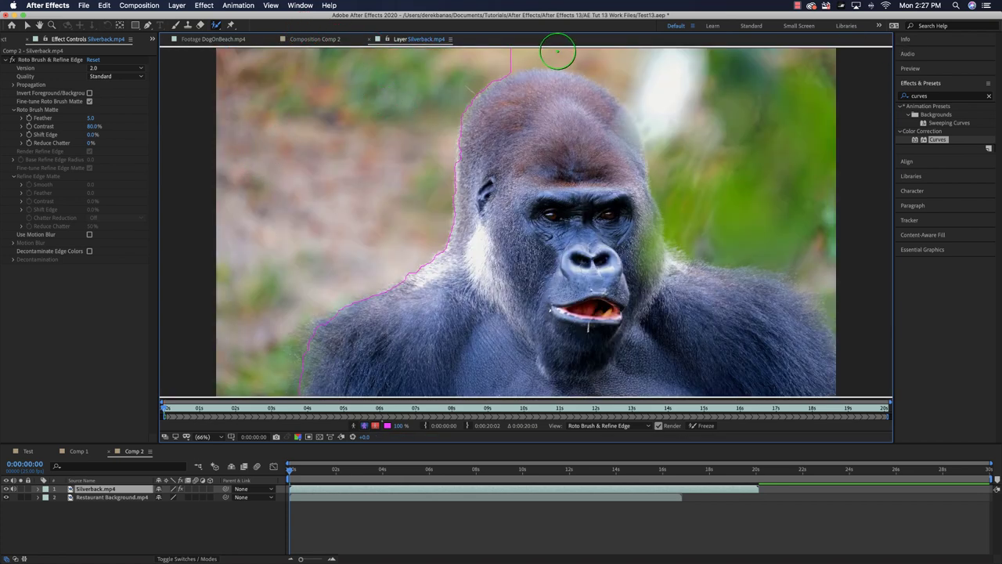
Subtract background along the head's top, then refine the fur edge with the Refine Edge Tool.
mouse_move(509, 47)
left_mouse_down()
mouse_move(615, 64)
mouse_move(657, 107)
mouse_move(677, 199)
mouse_move(703, 244)
mouse_move(791, 253)
mouse_move(840, 298)
left_mouse_up()
mouse_move(840, 88)
left_mouse_down()
mouse_move(835, 64)
mouse_move(821, 61)
mouse_move(638, 56)
left_mouse_up()
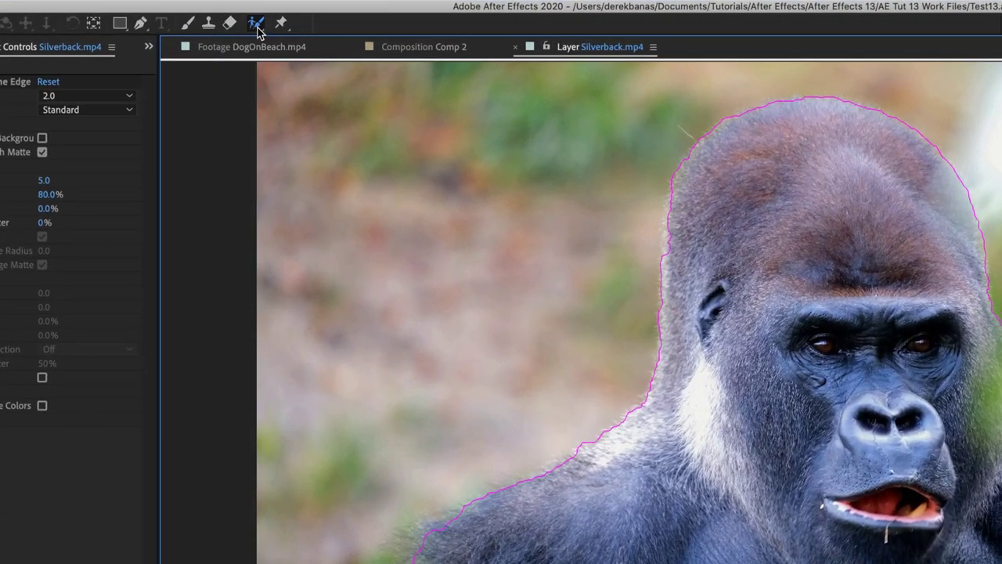
left_click_drag(258, 30, 376, 44)
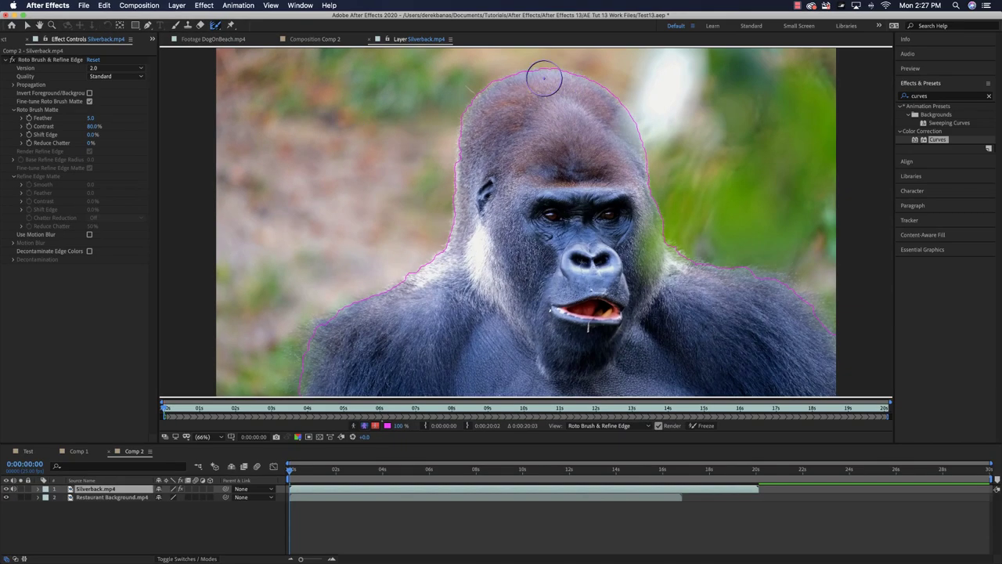
mouse_move(522, 73)
left_mouse_down()
mouse_move(480, 94)
mouse_move(468, 115)
mouse_move(440, 251)
mouse_move(310, 330)
mouse_move(291, 364)
mouse_move(296, 386)
left_mouse_up()
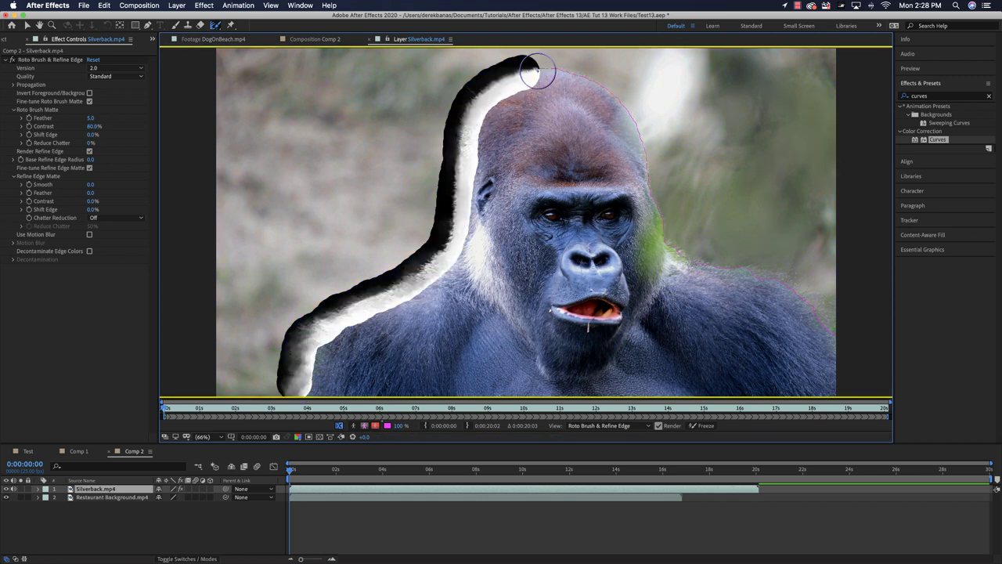
Paint Refine Edge along the head's top and down the right shoulder edge.
mouse_move(538, 72)
left_mouse_down()
mouse_move(581, 76)
mouse_move(620, 102)
mouse_move(671, 249)
left_mouse_up()
mouse_move(685, 257)
left_mouse_down()
mouse_move(776, 281)
mouse_move(835, 343)
left_mouse_up()
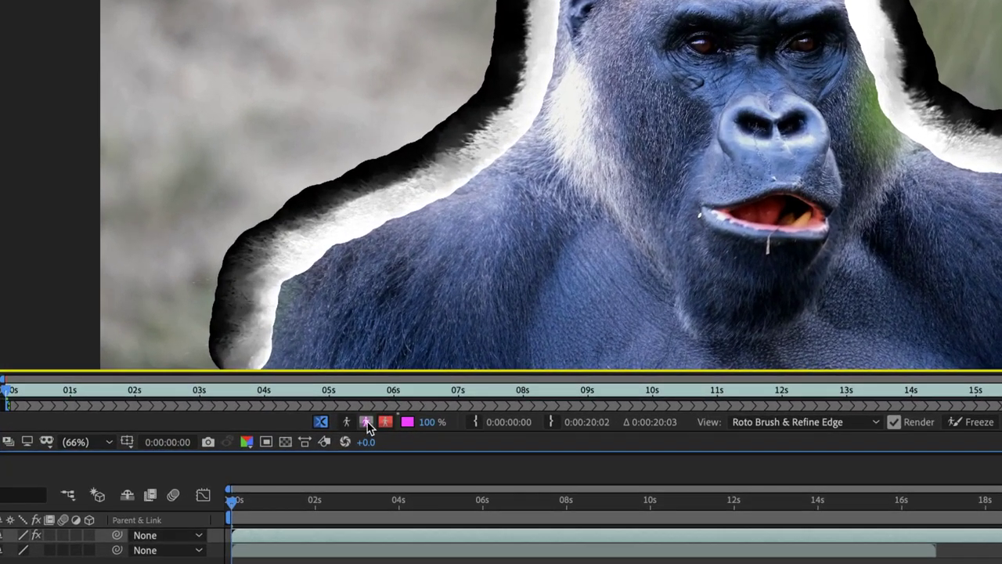
Preview the matte as Alpha Overlay on white, check Comp 2, then return to Silverback.mp4's Layer view.
left_click(367, 423)
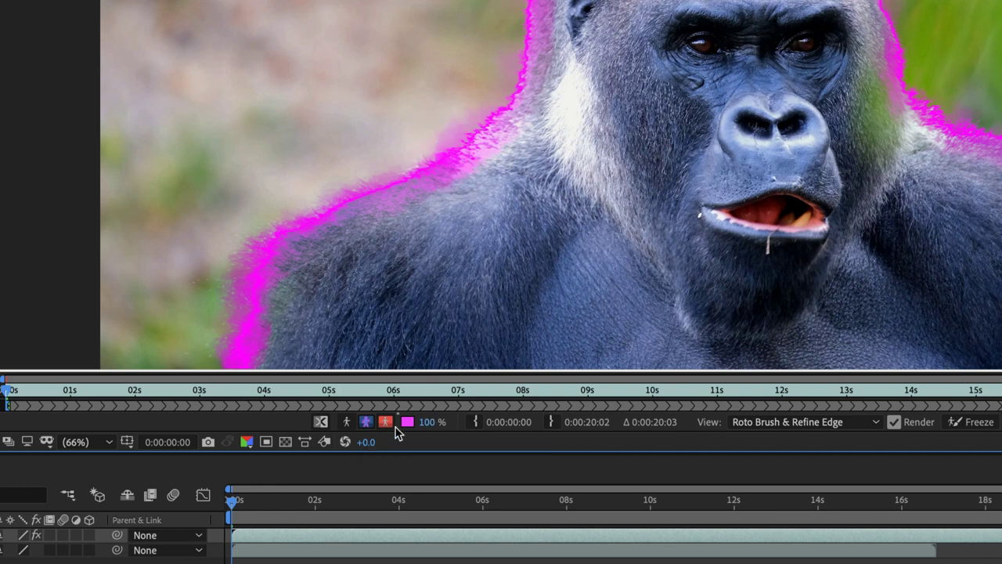
left_click(365, 423)
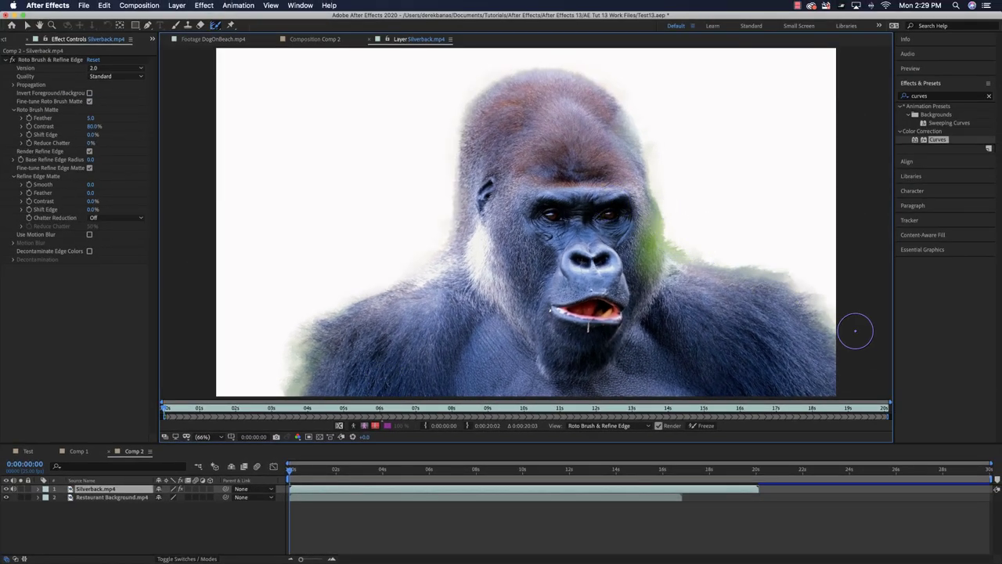
left_click(313, 39)
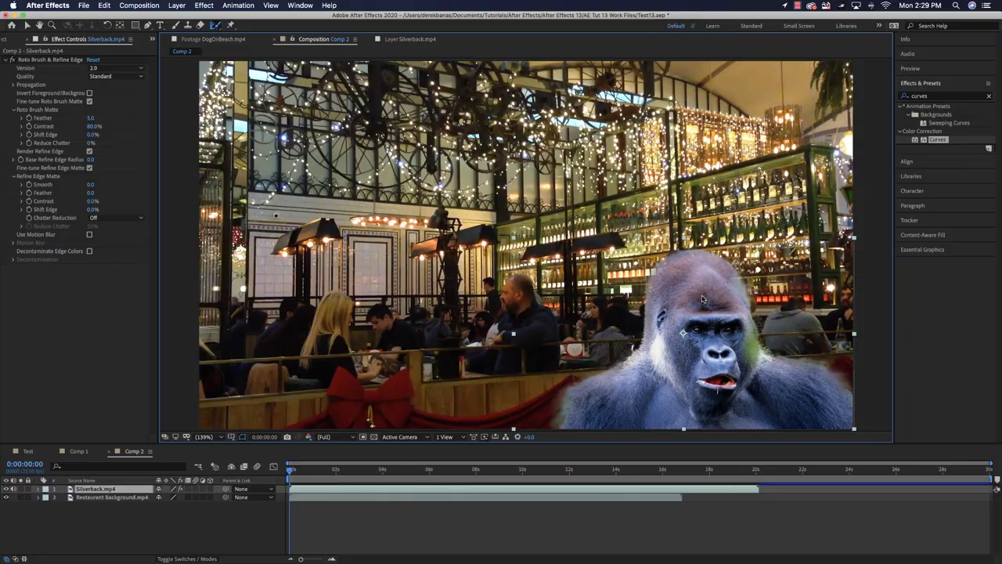
left_click(410, 39)
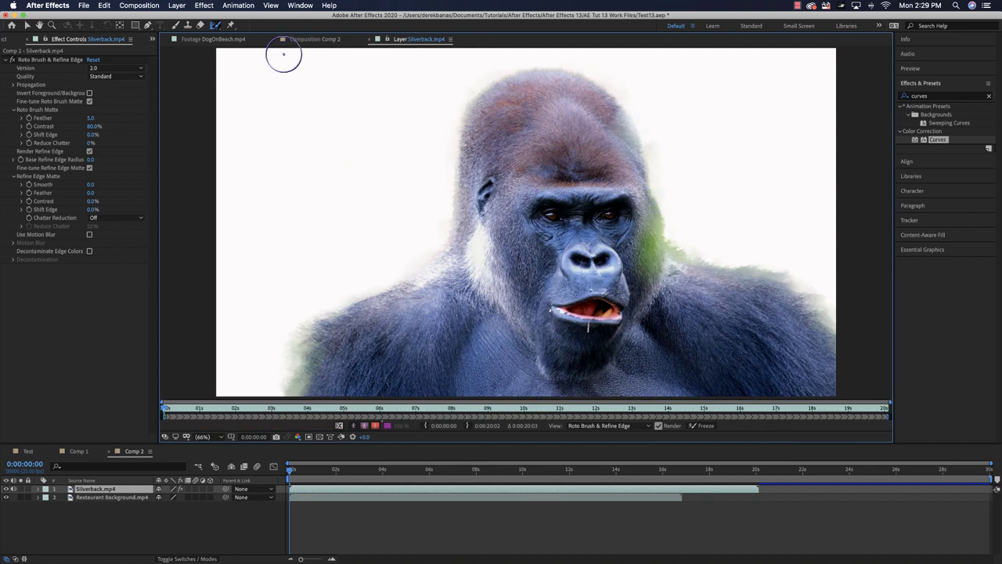
Redo the foreground Roto Brush stroke over the gorilla's face, then go back to Comp 2.
left_click(217, 25)
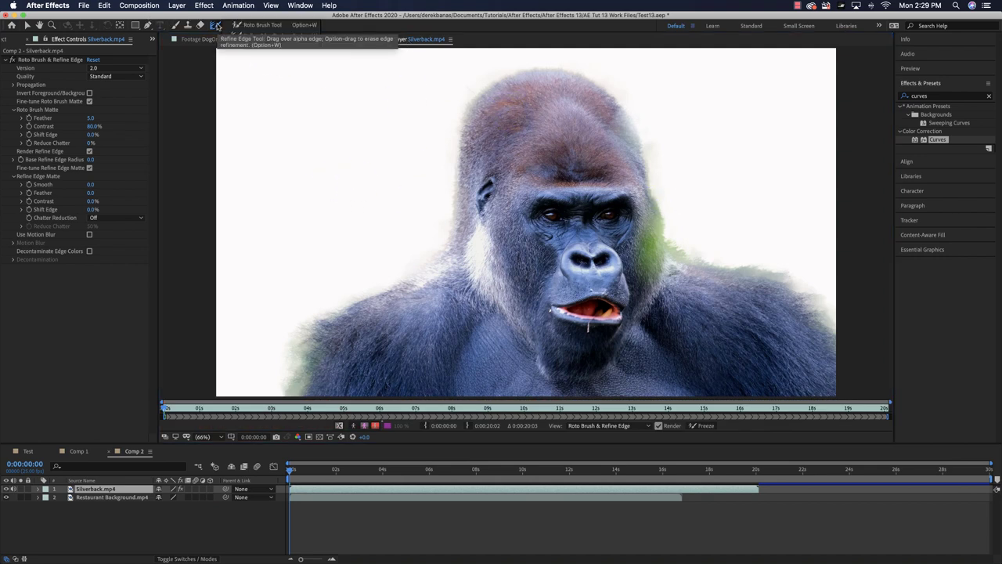
left_click(235, 26)
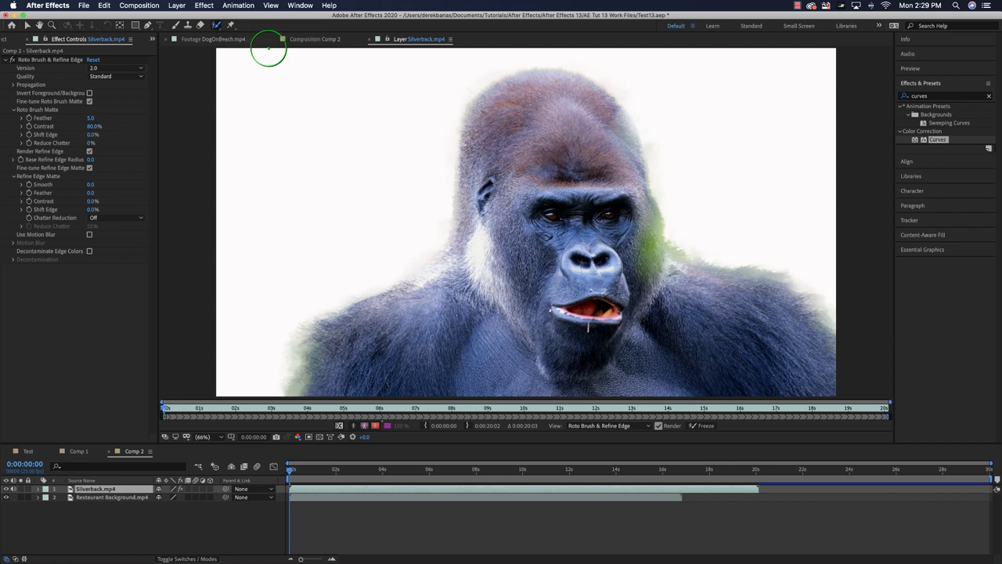
left_click(534, 92)
mouse_move(534, 93)
left_mouse_down()
mouse_move(485, 125)
mouse_move(463, 263)
mouse_move(410, 306)
mouse_move(332, 341)
mouse_move(319, 398)
left_mouse_up()
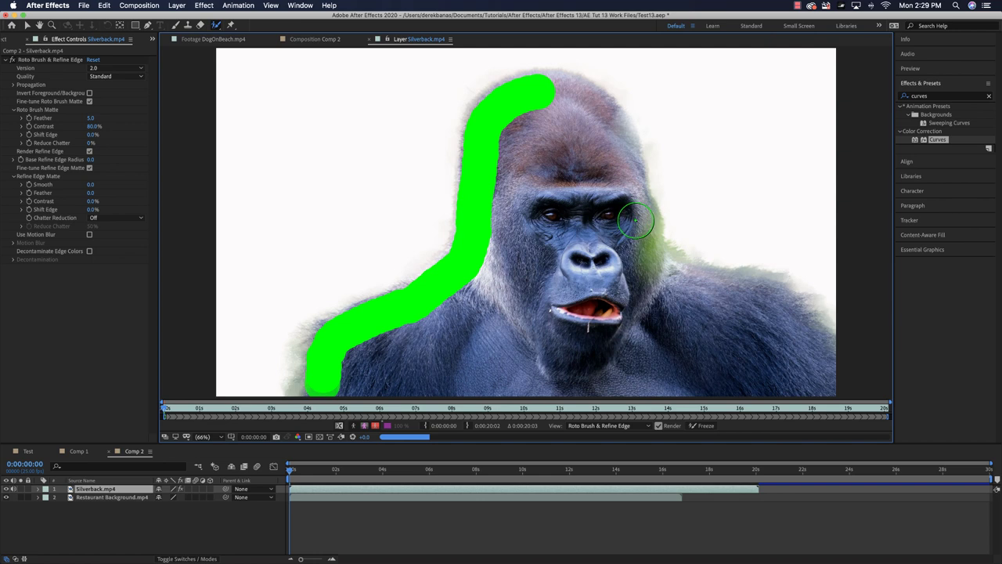
key("super+z")
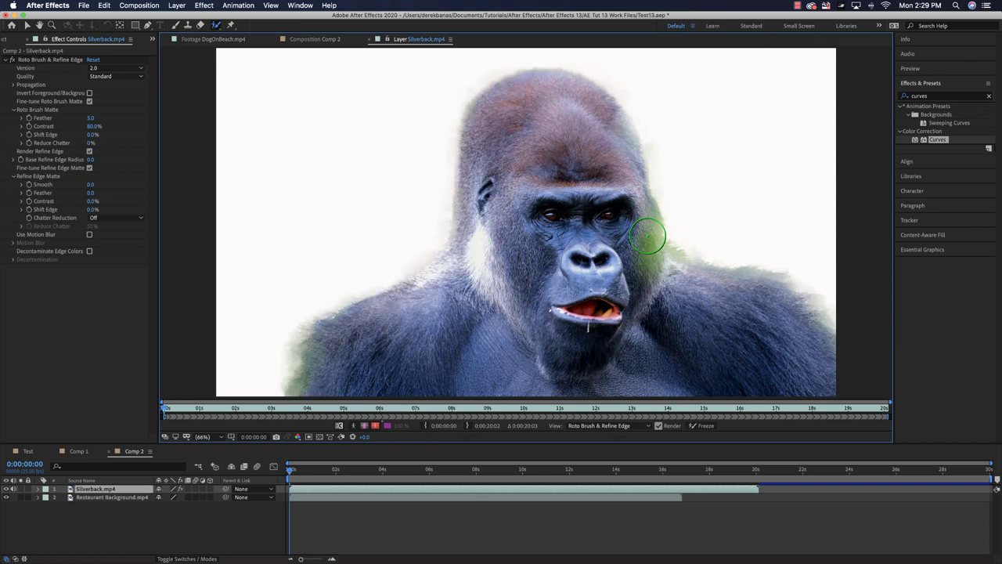
mouse_move(569, 98)
left_mouse_down()
mouse_move(593, 105)
mouse_move(610, 133)
mouse_move(645, 268)
mouse_move(739, 314)
left_mouse_up()
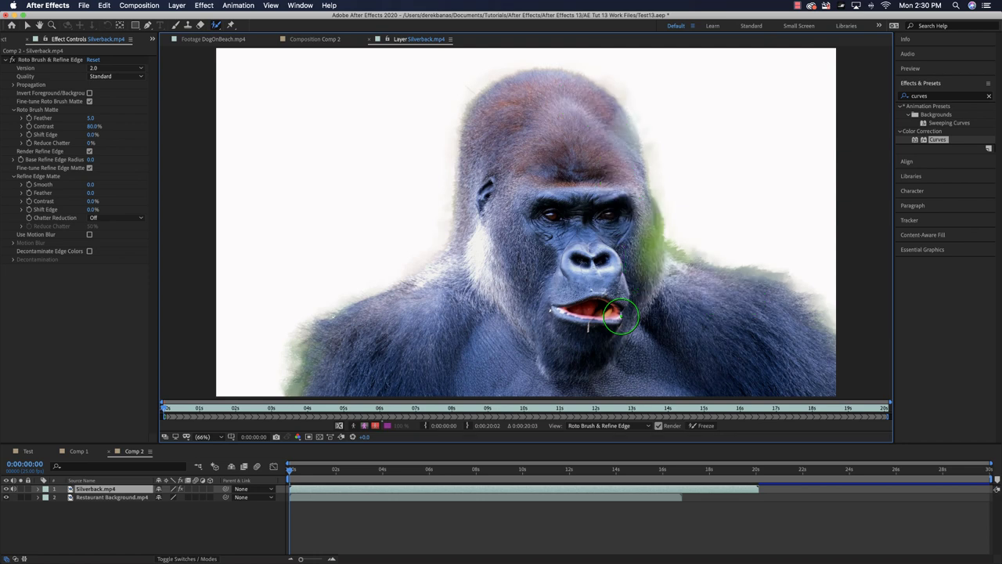
left_click(317, 39)
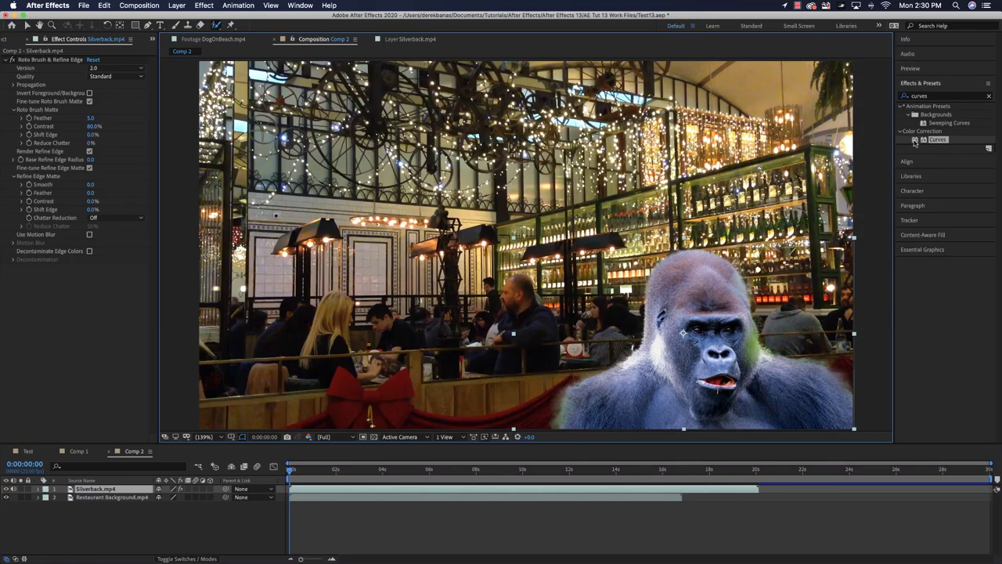
Apply Curves to Silverback.mp4, bow the RGB curve below the diagonal, and preview playback.
left_click_drag(915, 141, 113, 490)
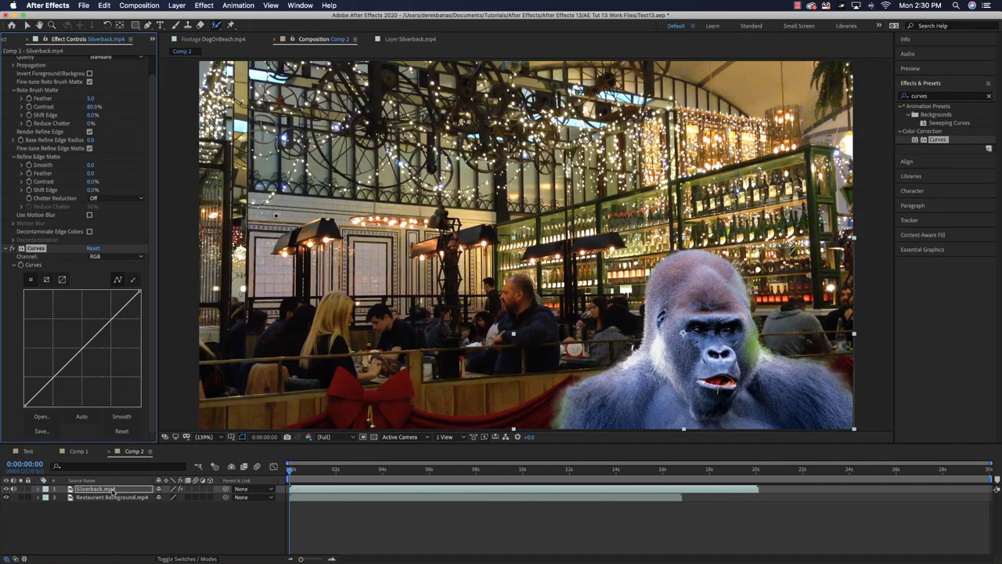
mouse_move(57, 373)
left_mouse_down()
mouse_move(52, 364)
mouse_move(56, 380)
left_mouse_up()
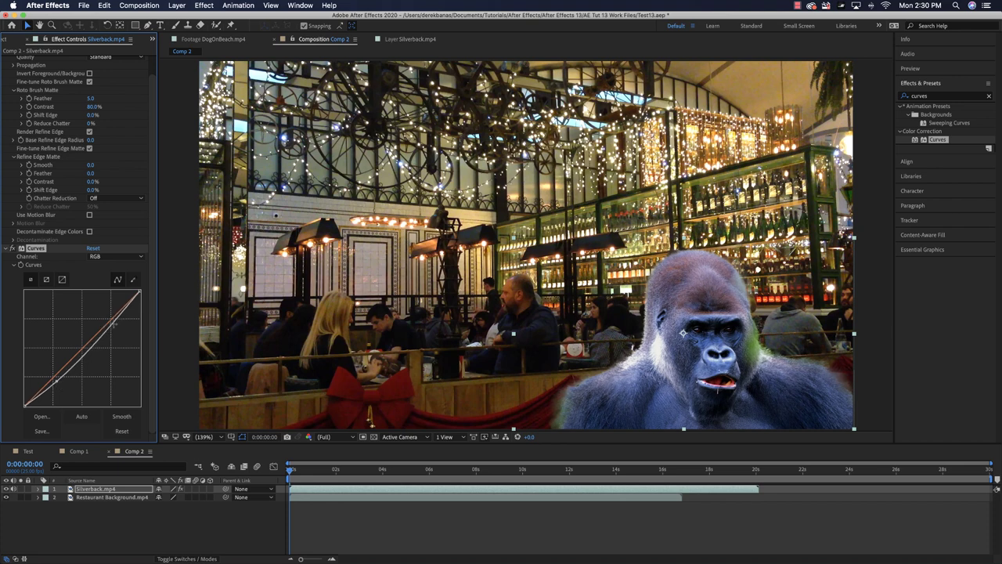
mouse_move(114, 327)
left_mouse_down()
mouse_move(112, 316)
mouse_move(124, 330)
left_mouse_up()
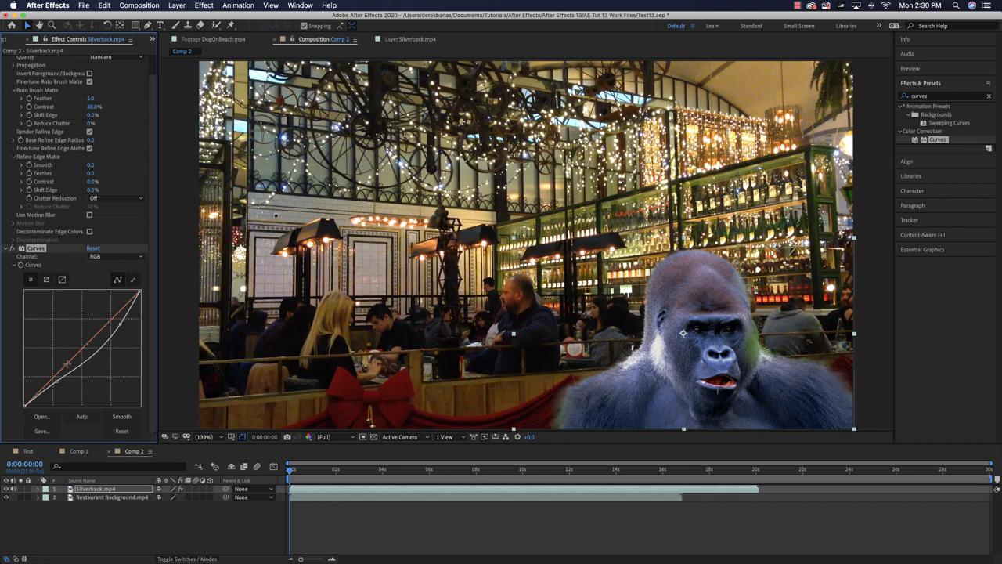
left_click_drag(56, 380, 54, 385)
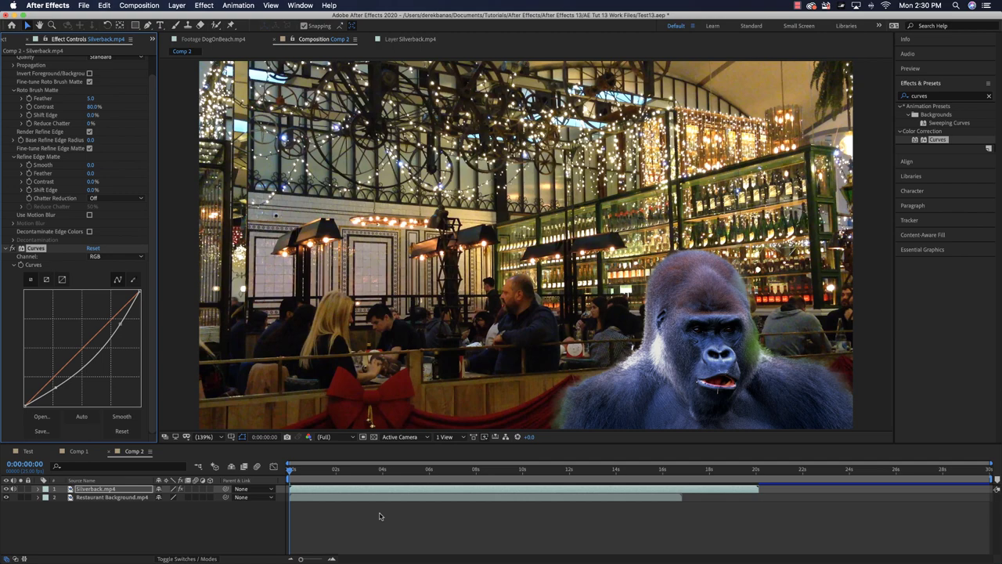
key("space")
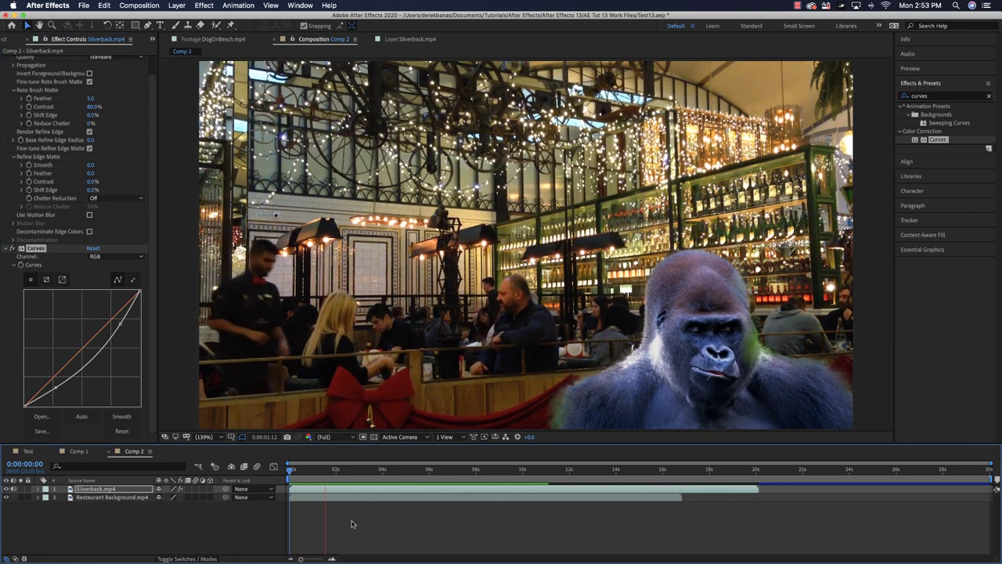